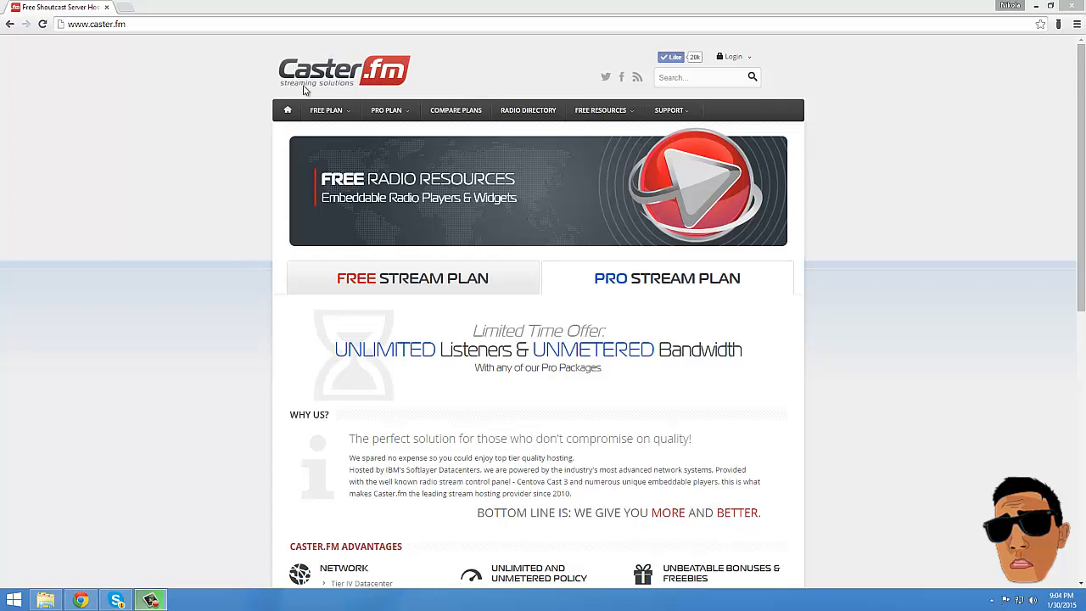
{"action": "left_click", "coordinate": [89, 24]}
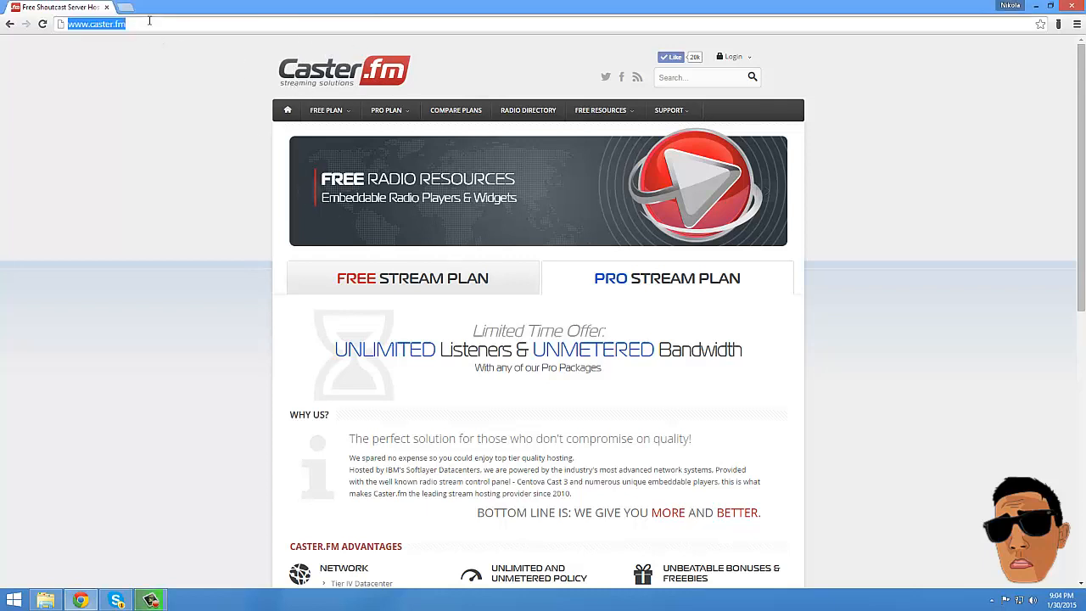
{"action": "left_click_drag", "start_coordinate": [89, 25], "coordinate": [136, 25]}
{"action": "left_click", "coordinate": [164, 24]}
{"action": "mouse_move", "coordinate": [317, 111]}
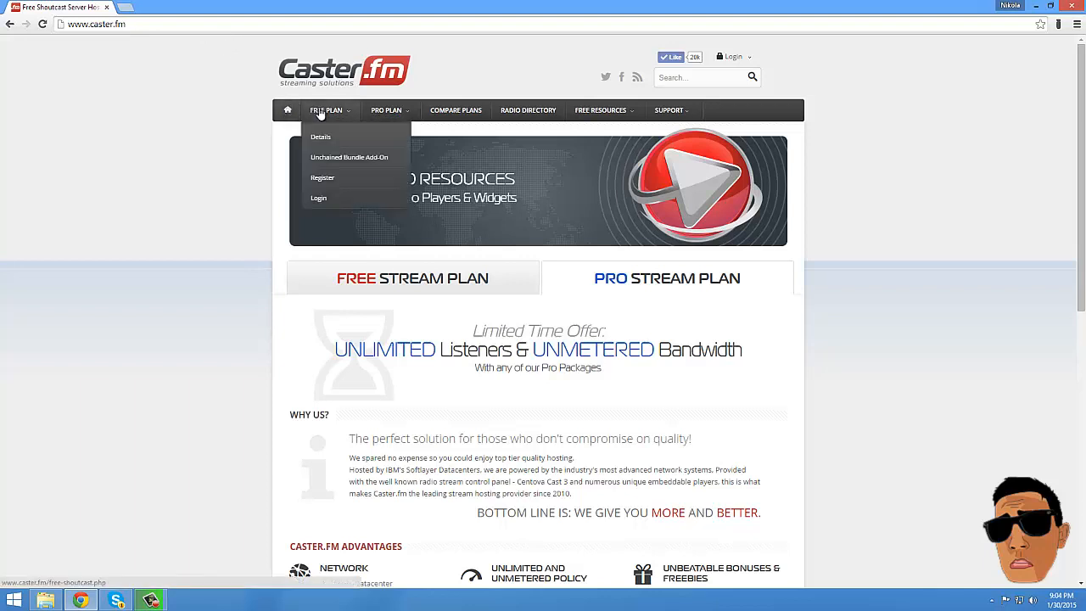
{"action": "left_click", "coordinate": [322, 179]}
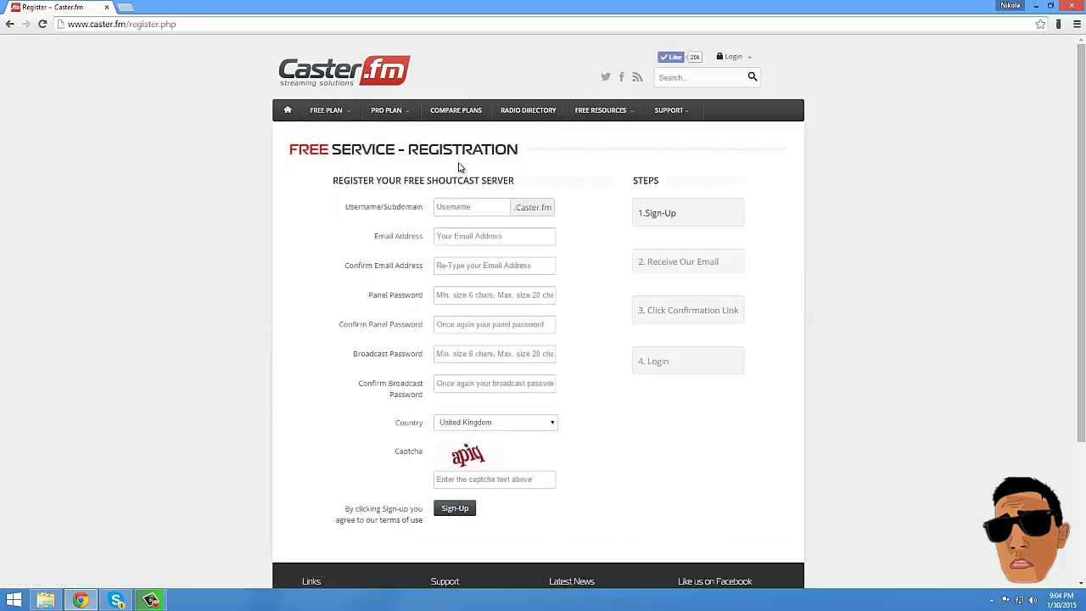
Log in to the free plan's control panel with the prefilled credentials and the captcha text, and dismiss the add-on offer.
{"action": "mouse_move", "coordinate": [318, 112]}
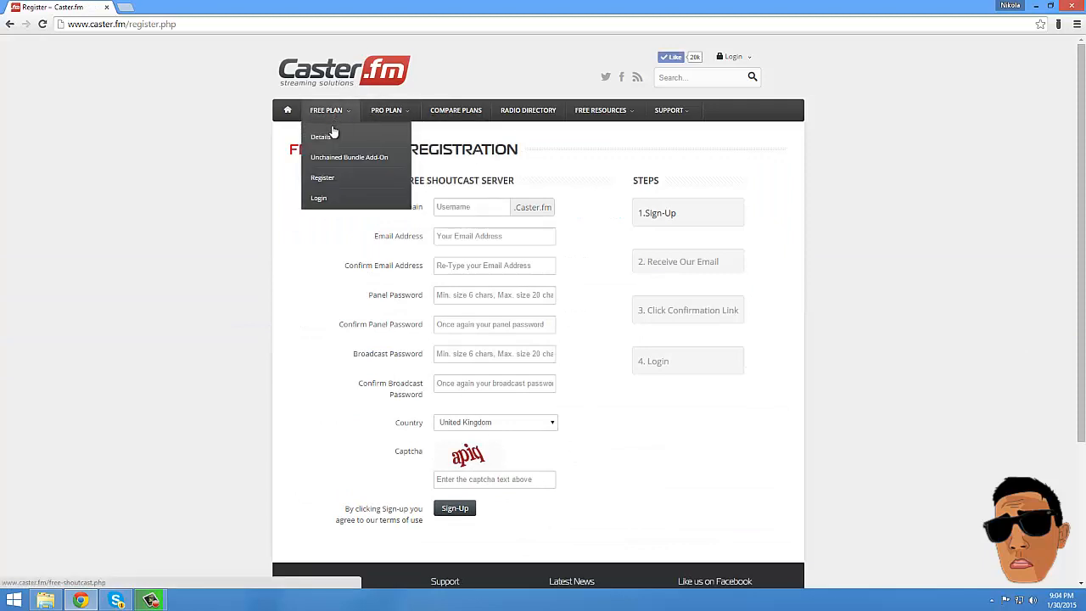
{"action": "left_click", "coordinate": [322, 199]}
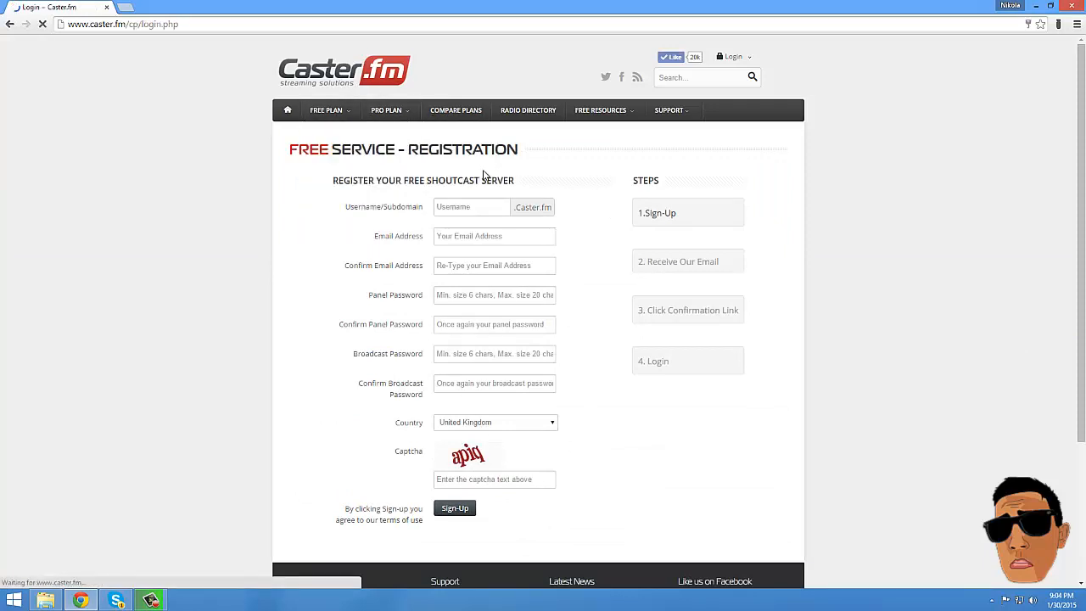
{"action": "left_click", "coordinate": [465, 286]}
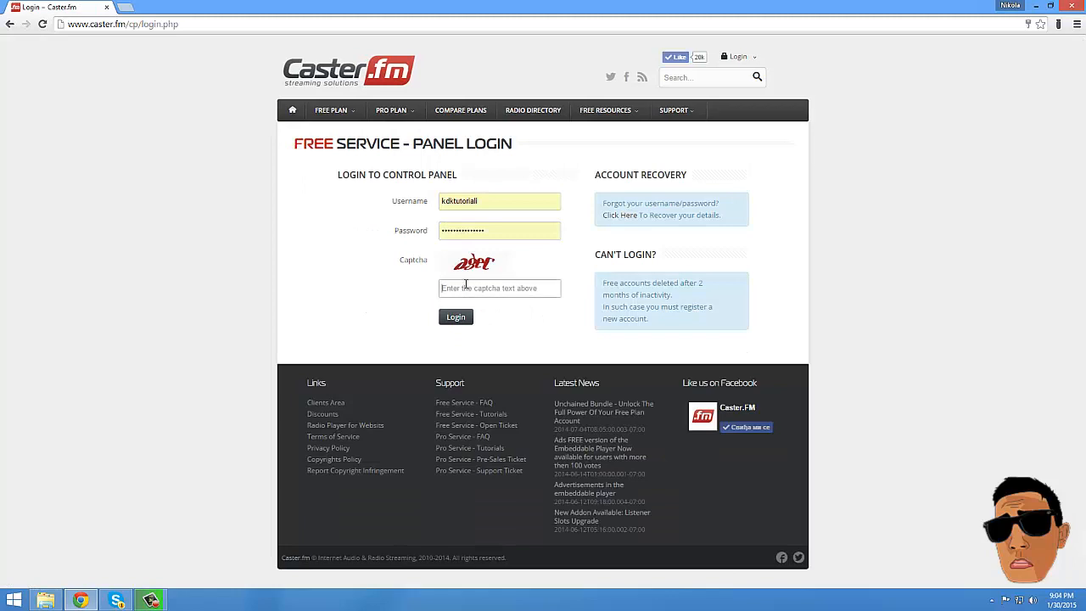
{"action": "type", "text": "agec"}
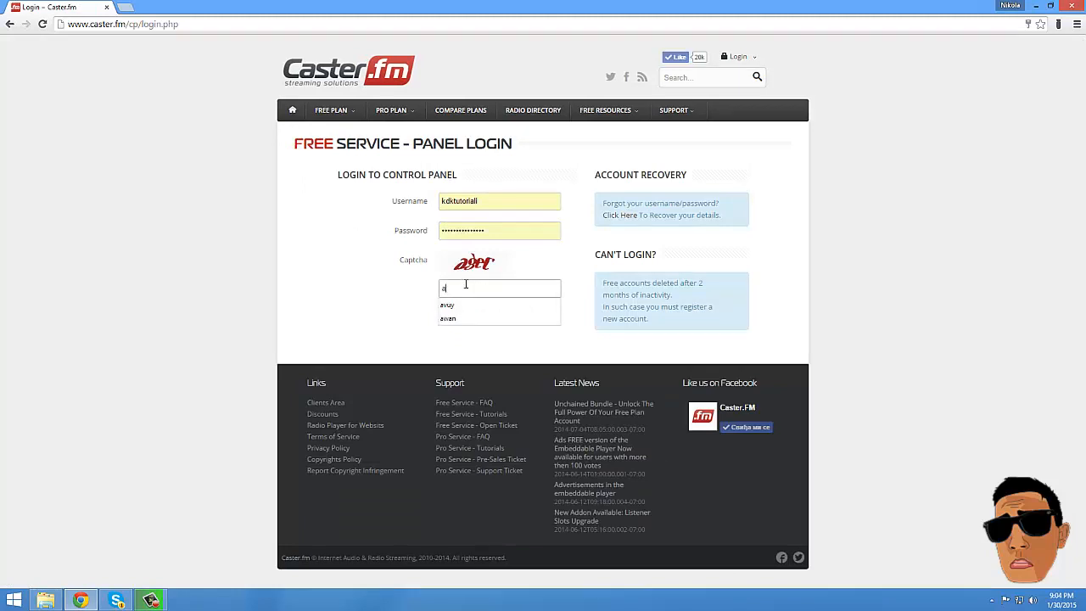
{"action": "key", "text": "Return"}
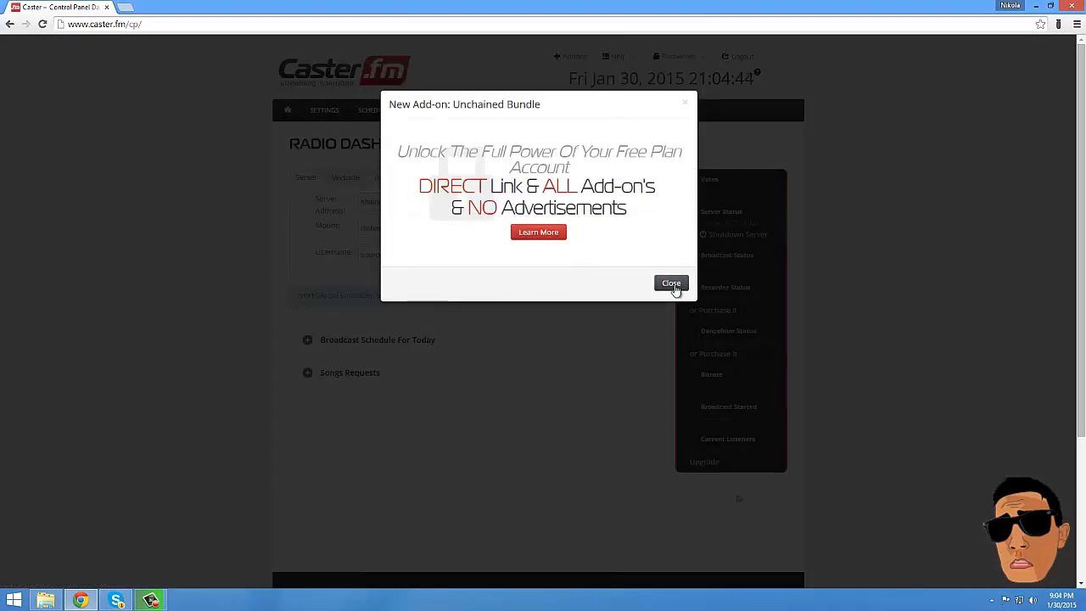
{"action": "left_click", "coordinate": [670, 283]}
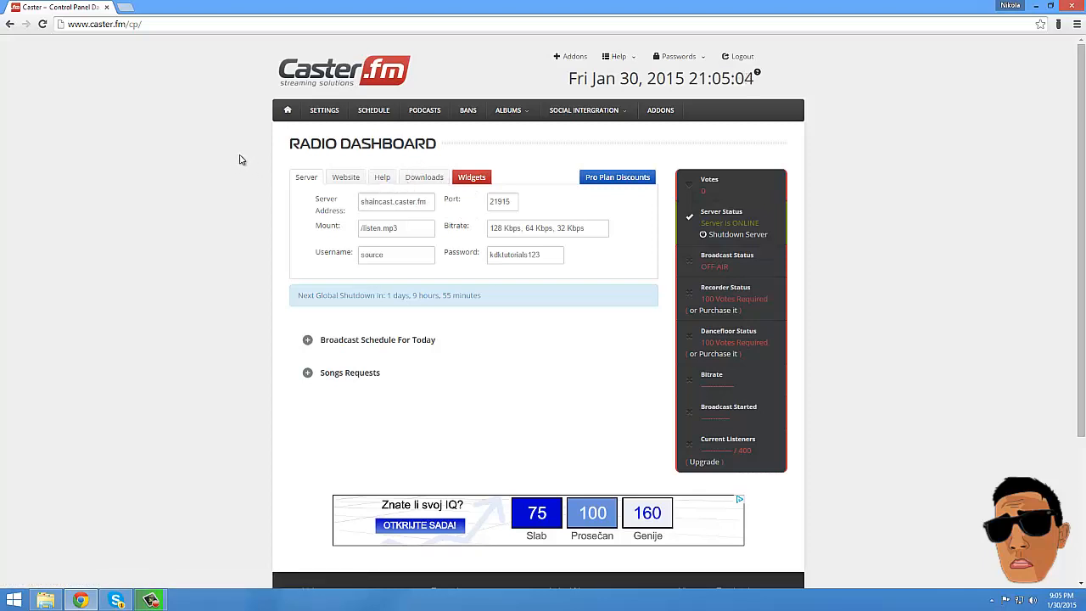
Switch to File Explorer, install SAM Broadcaster 2014.7 from Setup-Studio.exe with the default components, and close its readme page.
{"action": "left_click", "coordinate": [46, 600]}
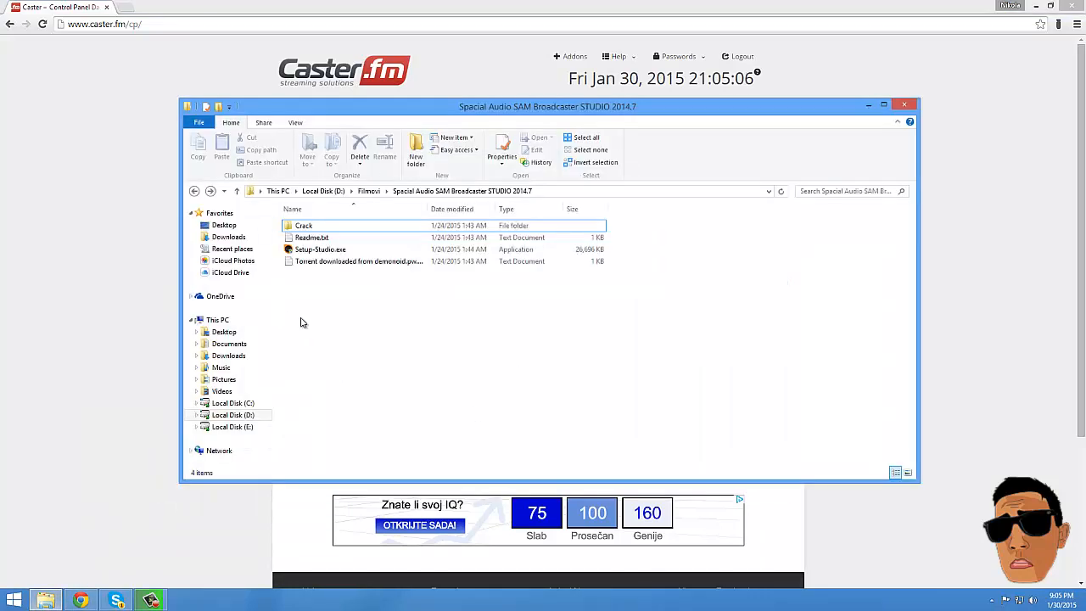
{"action": "double_click", "coordinate": [338, 250]}
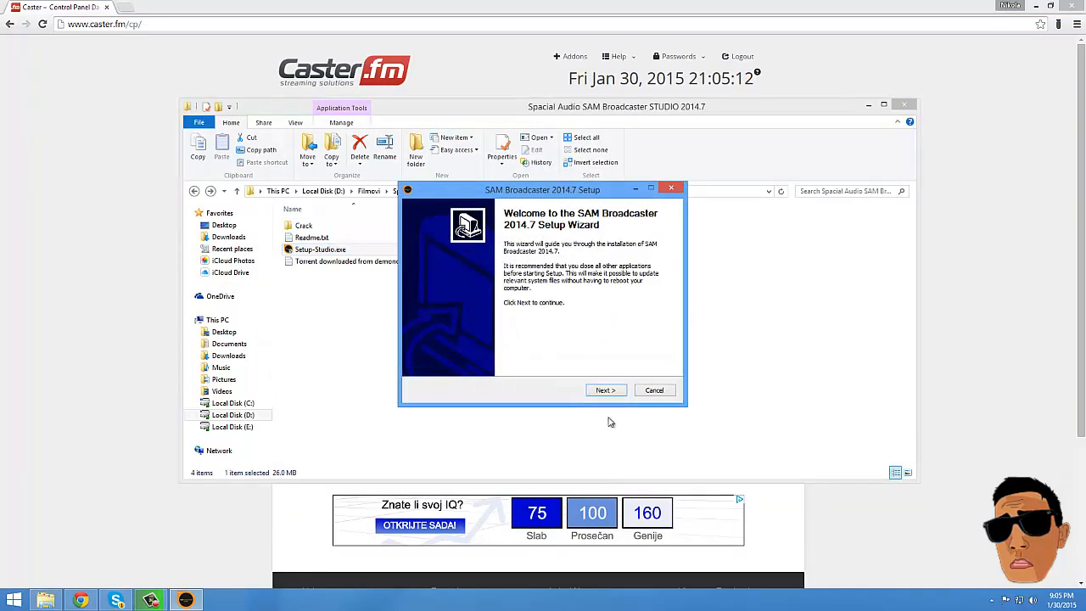
{"action": "left_click", "coordinate": [615, 397]}
{"action": "left_click", "coordinate": [615, 397]}
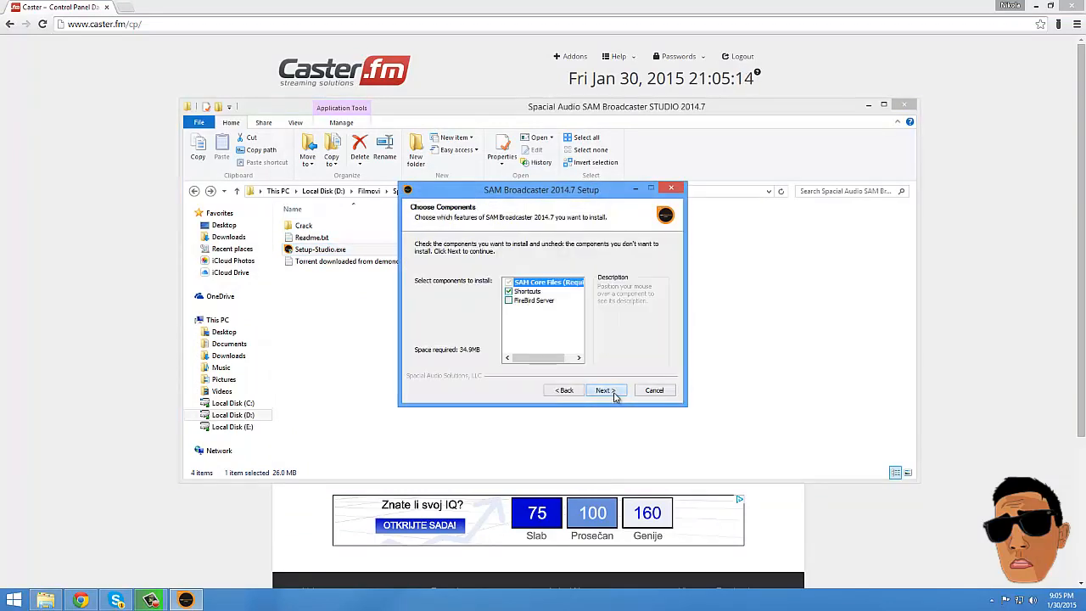
{"action": "left_click", "coordinate": [615, 397]}
{"action": "left_click", "coordinate": [615, 397]}
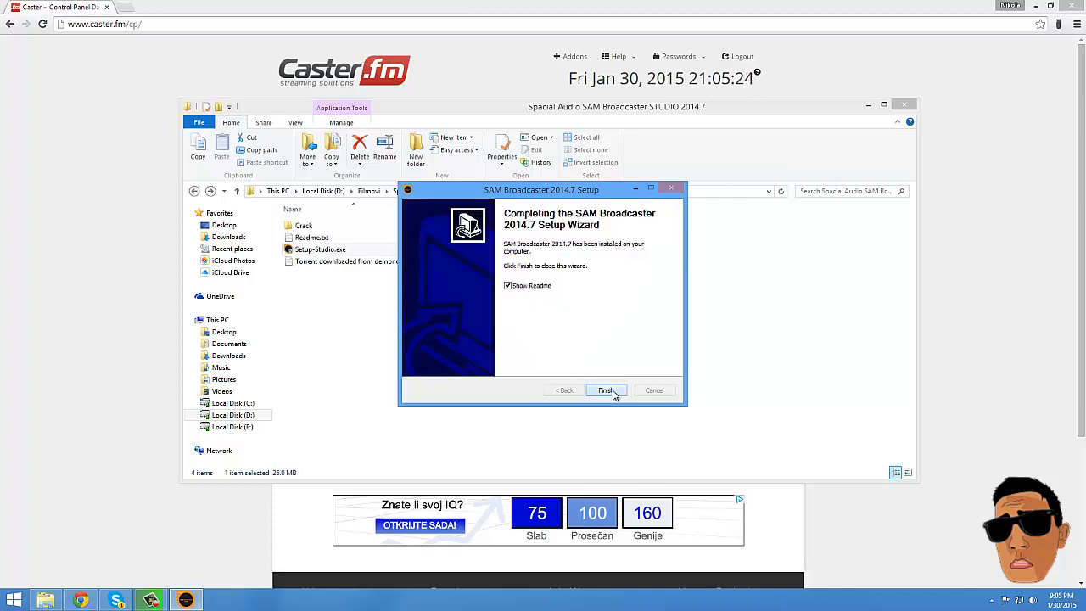
{"action": "left_click", "coordinate": [614, 394]}
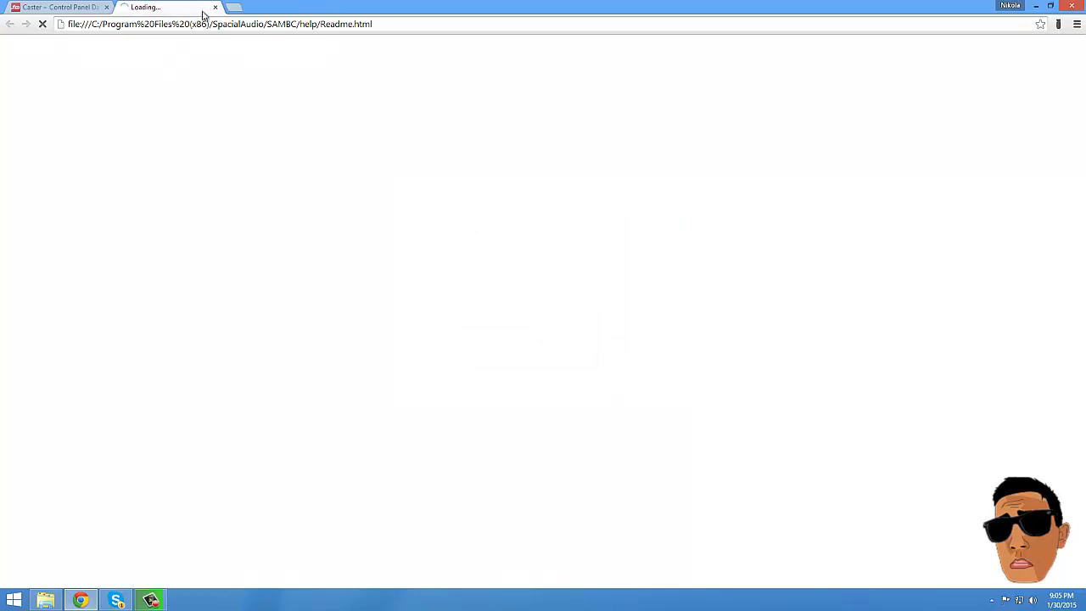
{"action": "left_click", "coordinate": [216, 8]}
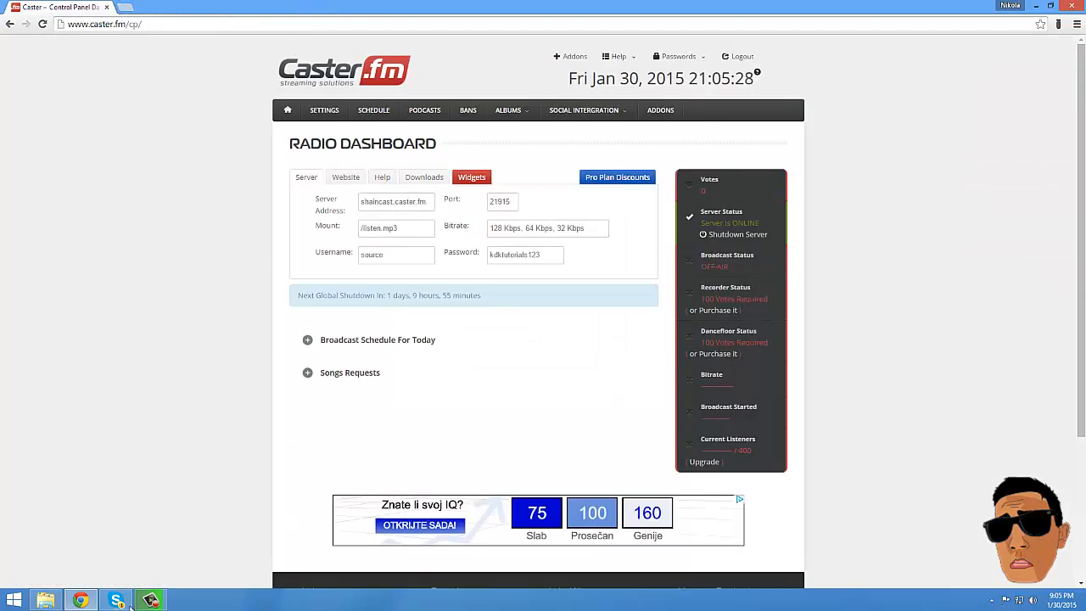
Switch to File Explorer, copy SAMBC.exe from the Crack folder and go to Local Disk (C:).
{"action": "left_click", "coordinate": [44, 602]}
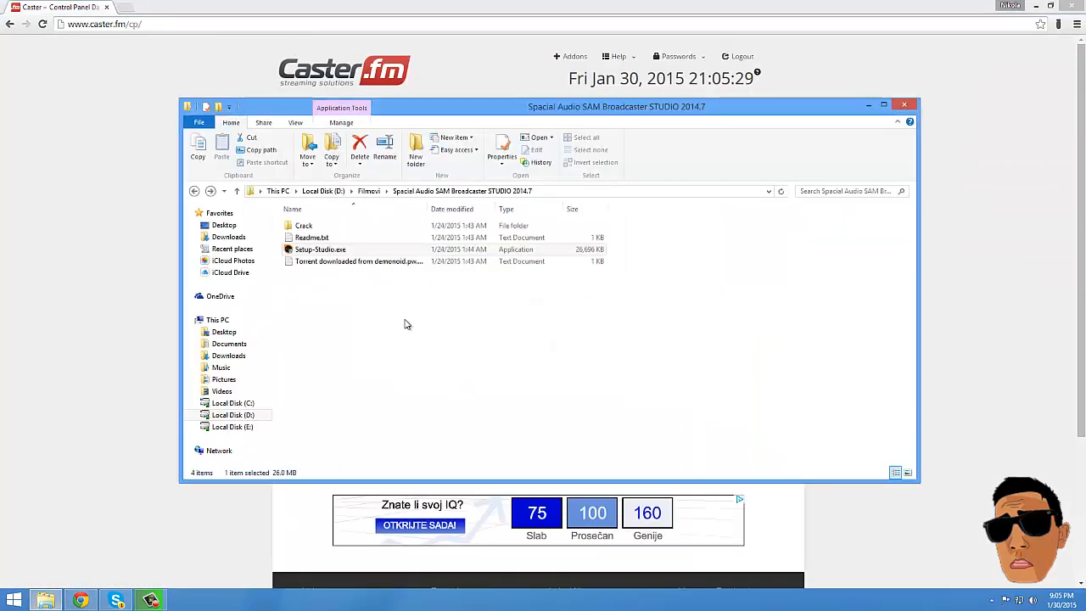
{"action": "double_click", "coordinate": [324, 226]}
{"action": "left_click", "coordinate": [314, 226]}
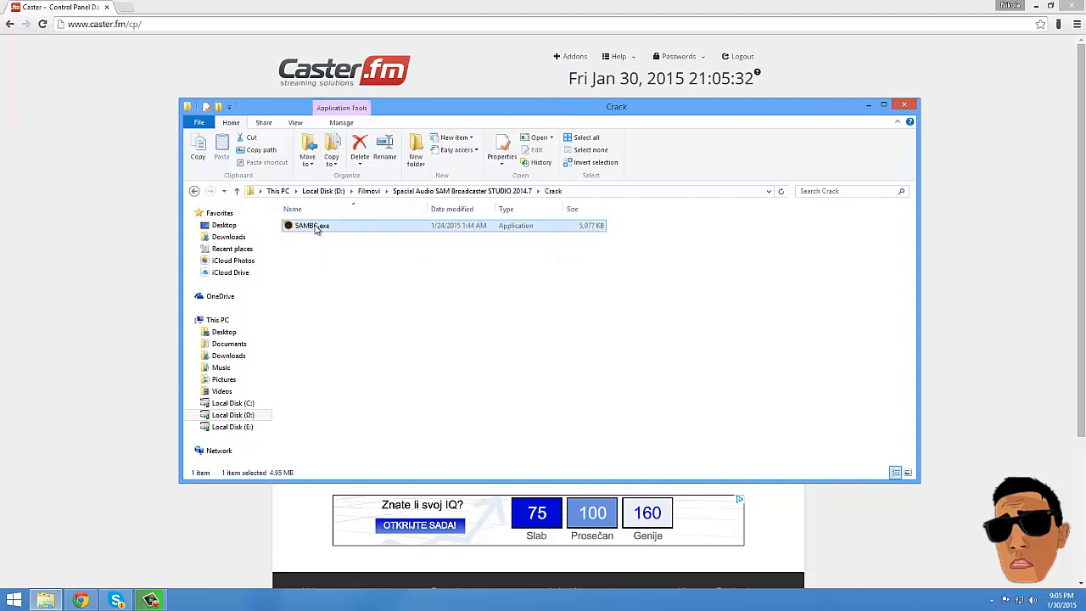
{"action": "right_click", "coordinate": [315, 226]}
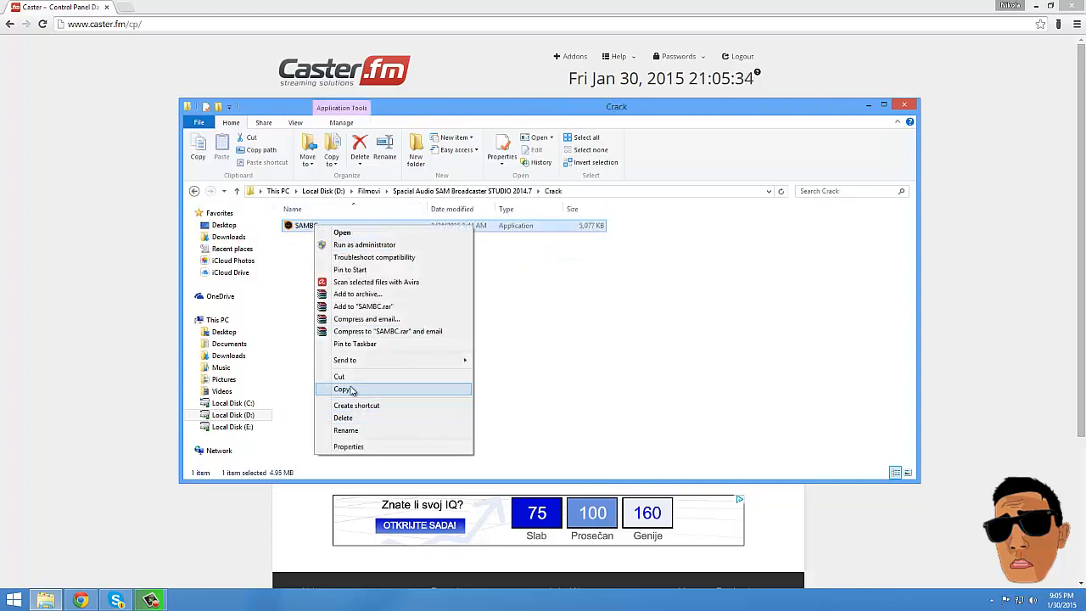
{"action": "left_click", "coordinate": [352, 390]}
{"action": "left_click", "coordinate": [254, 403]}
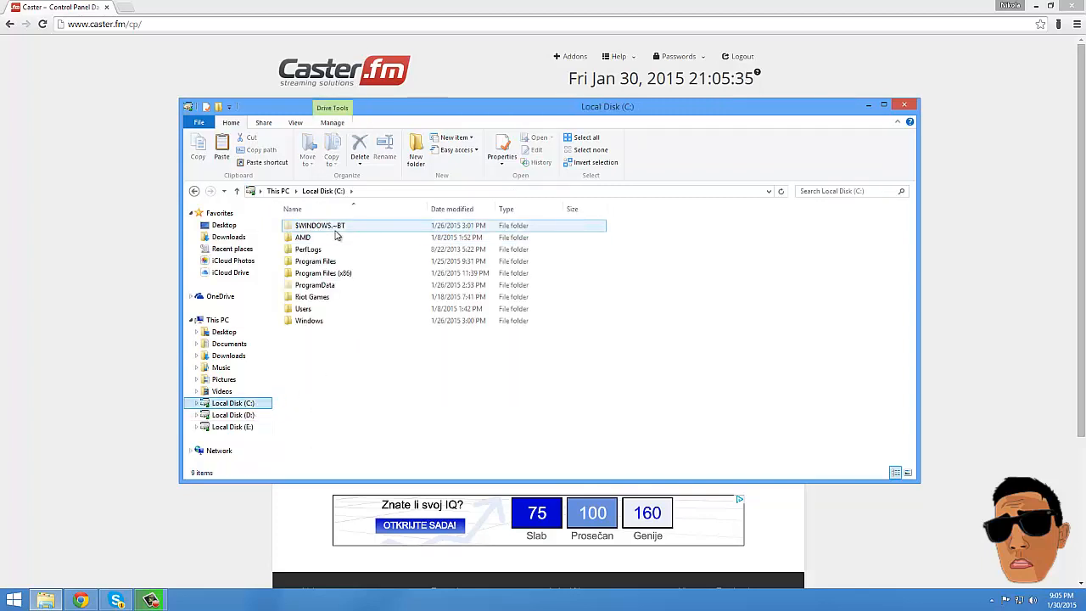
{"action": "double_click", "coordinate": [333, 263]}
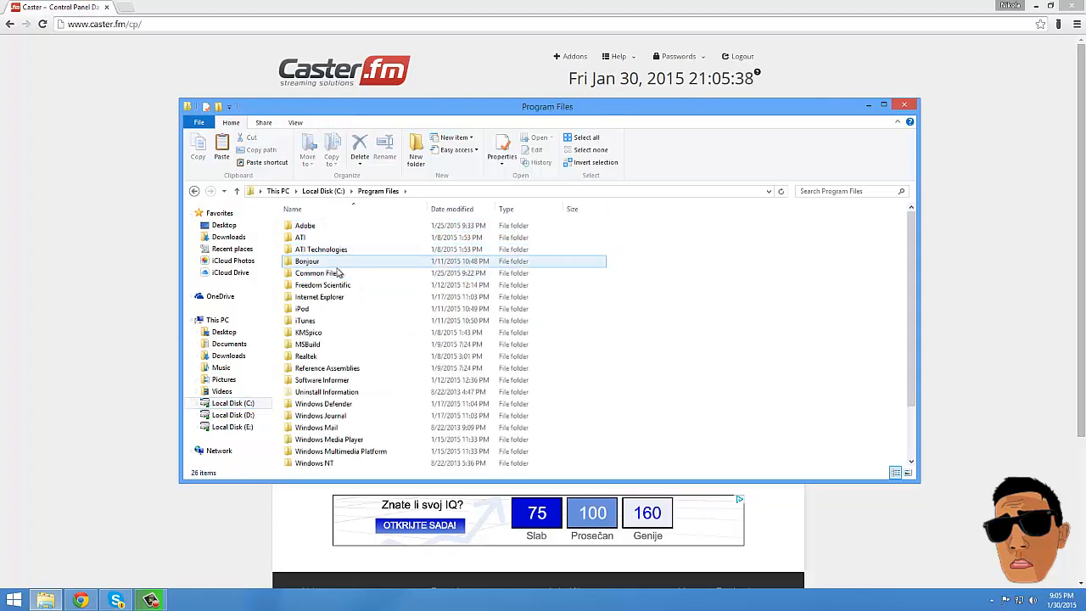
{"action": "key", "text": "BackSpace"}
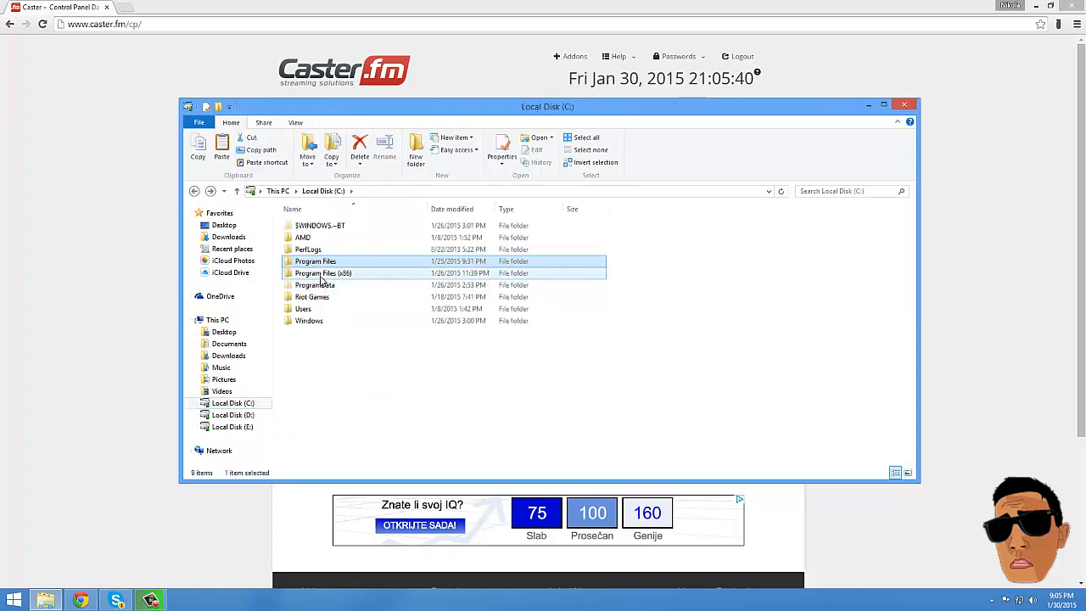
{"action": "double_click", "coordinate": [322, 275]}
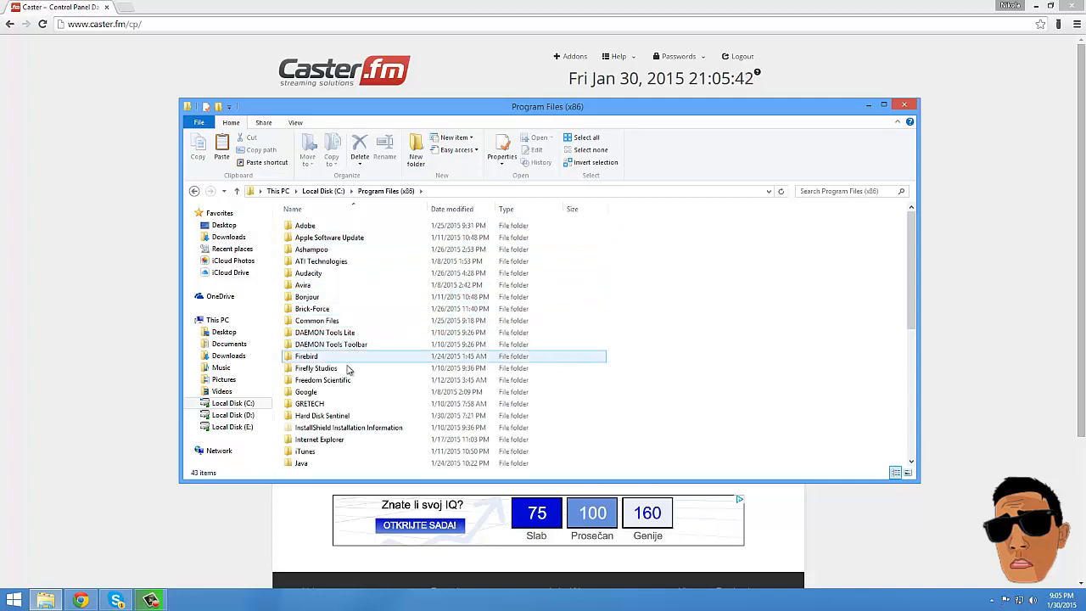
{"action": "double_click", "coordinate": [324, 357]}
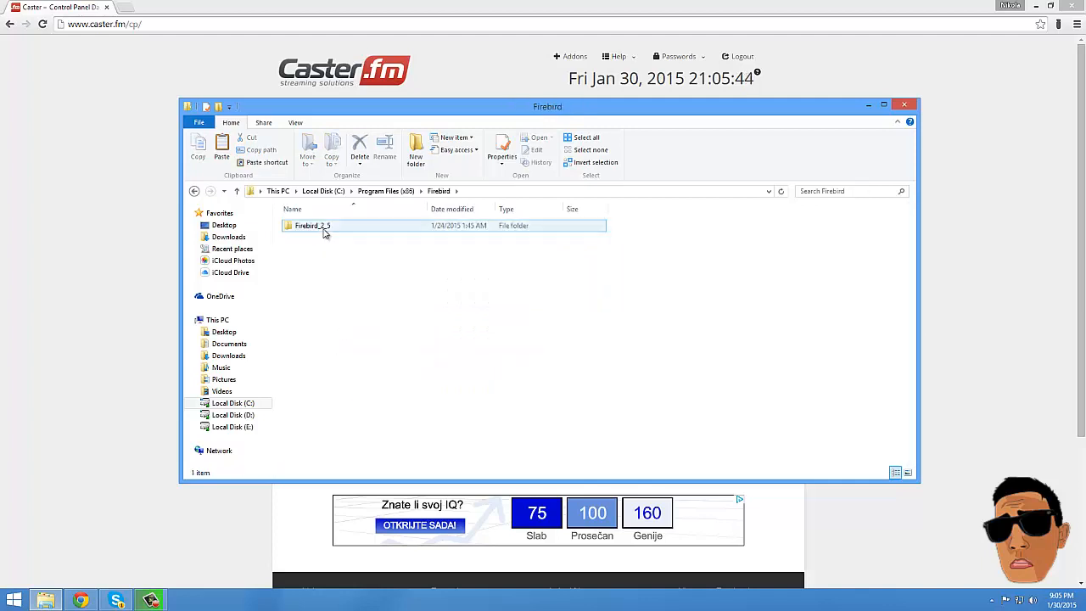
{"action": "double_click", "coordinate": [323, 227]}
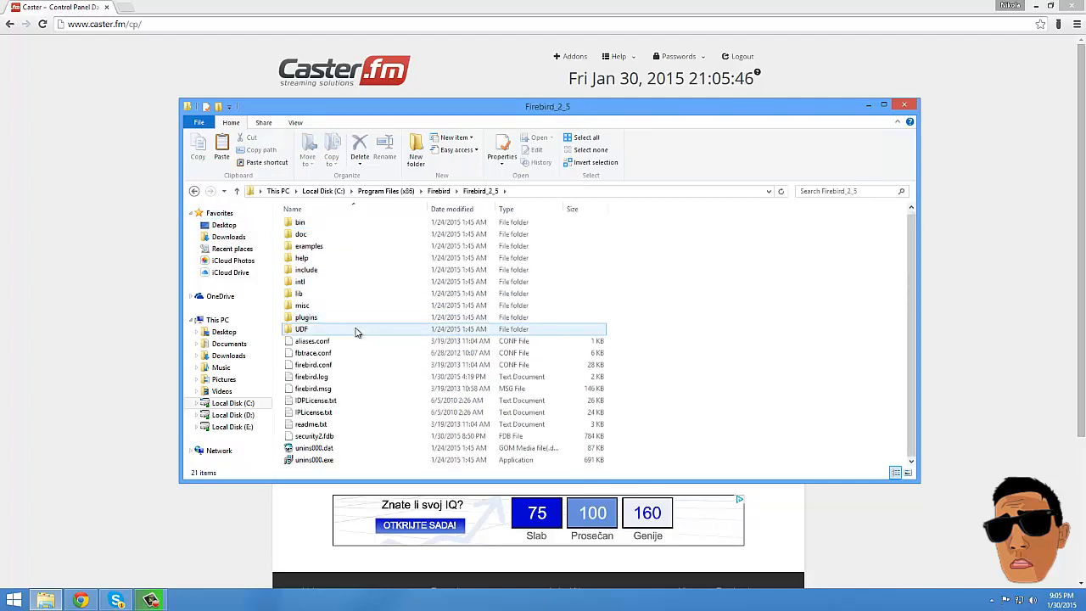
{"action": "left_click", "coordinate": [194, 191]}
{"action": "left_click", "coordinate": [195, 191]}
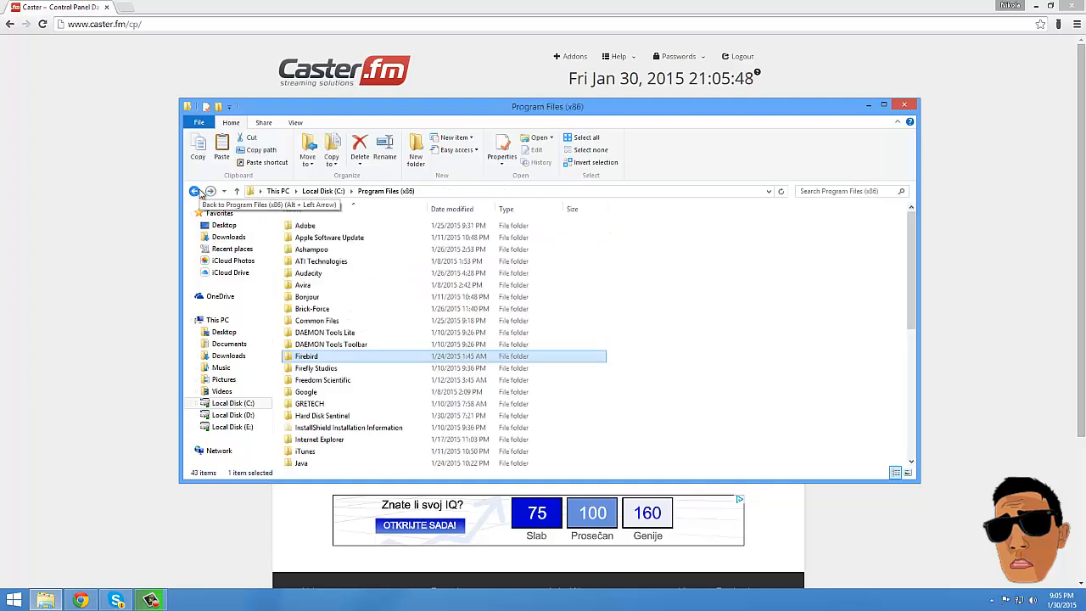
{"action": "left_click", "coordinate": [195, 191]}
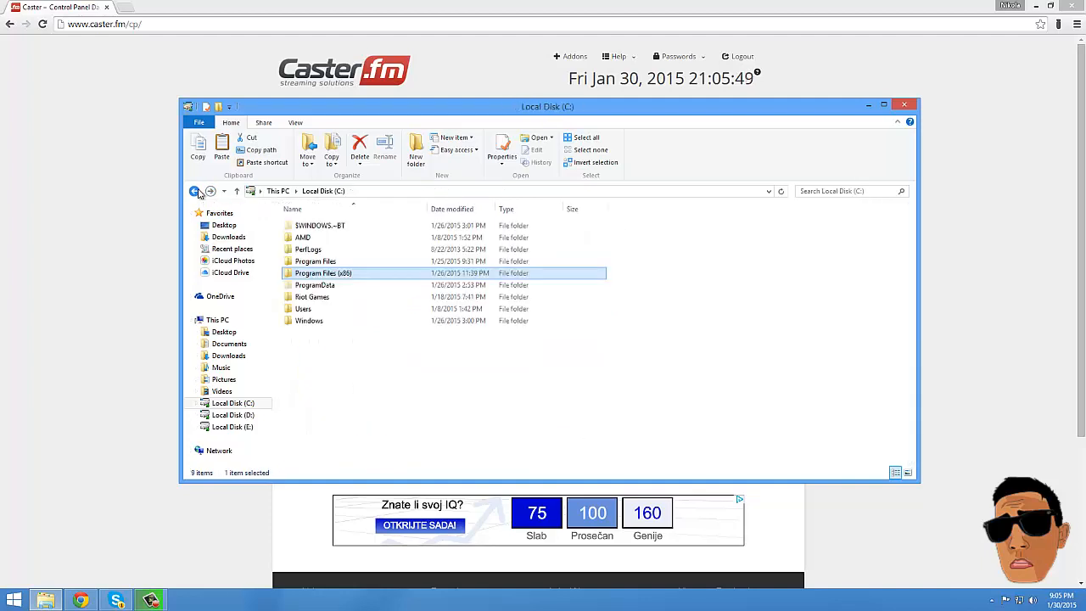
Open the SAMBC folder inside SpacialAudio in Program Files (x86).
{"action": "double_click", "coordinate": [339, 273]}
{"action": "scroll", "coordinate": [336, 347], "scroll_direction": "down", "scroll_amount": 7}
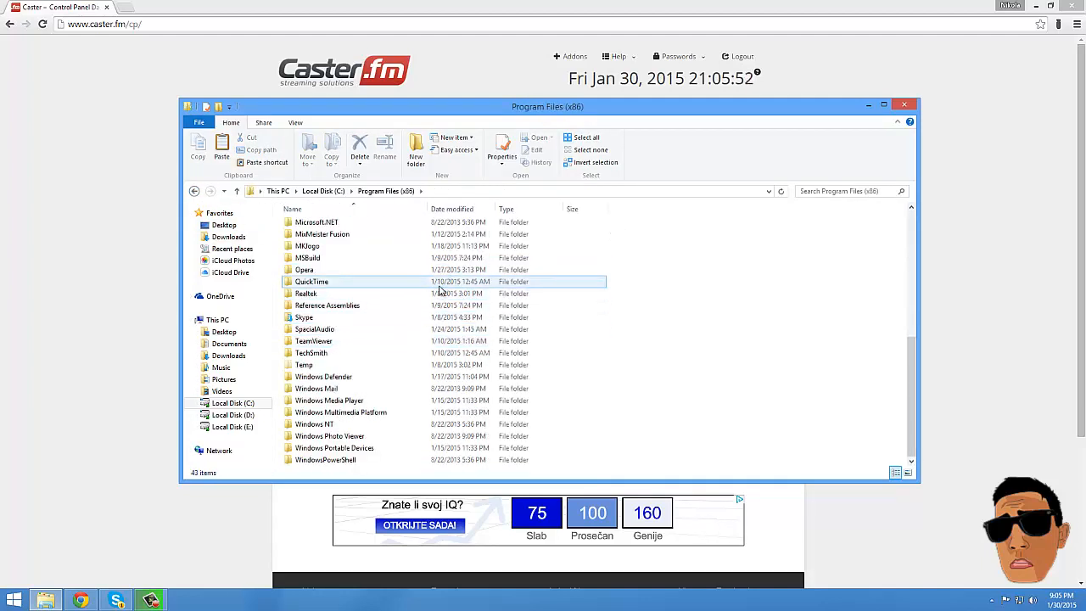
{"action": "left_click", "coordinate": [339, 330]}
{"action": "double_click", "coordinate": [338, 330]}
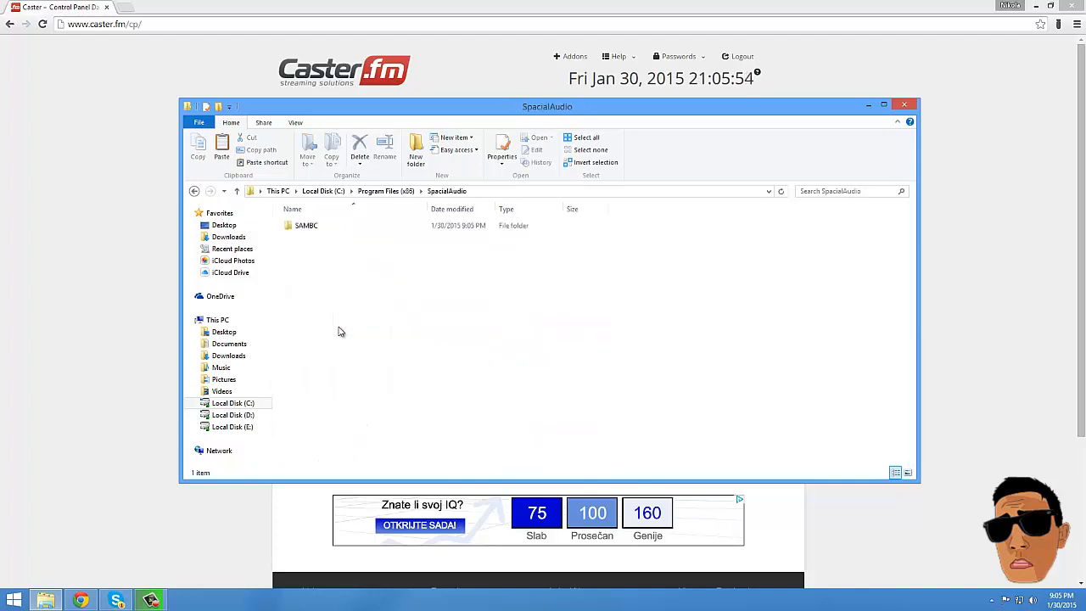
{"action": "left_click", "coordinate": [310, 225]}
{"action": "double_click", "coordinate": [303, 227]}
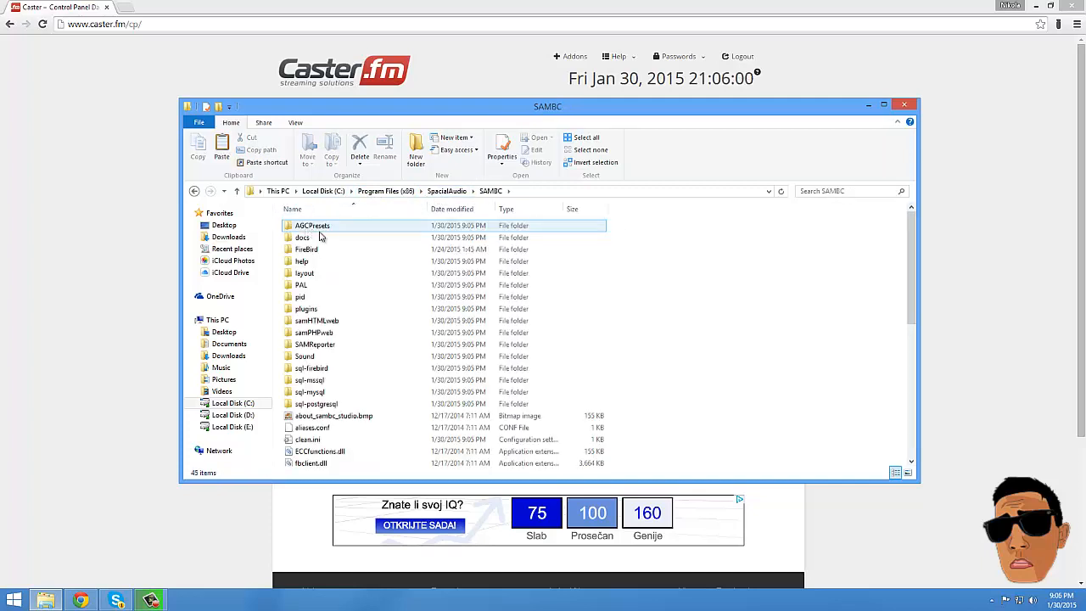
Paste the copied SAMBC.exe into the SAMBC folder, replacing the existing file and granting administrator permission.
{"action": "right_click", "coordinate": [745, 291]}
{"action": "left_click", "coordinate": [758, 365]}
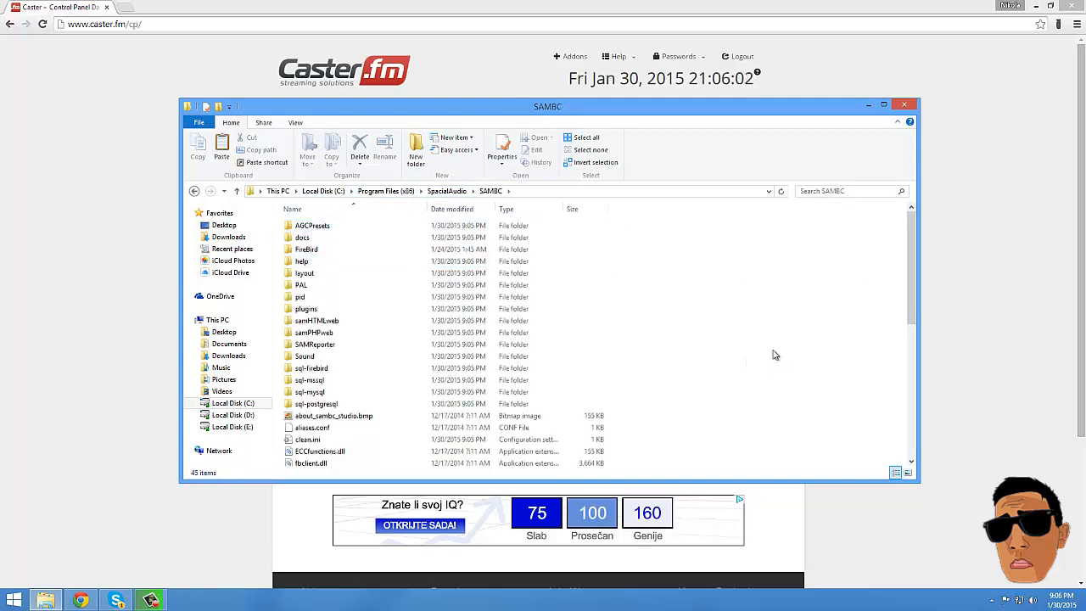
{"action": "left_click", "coordinate": [244, 212]}
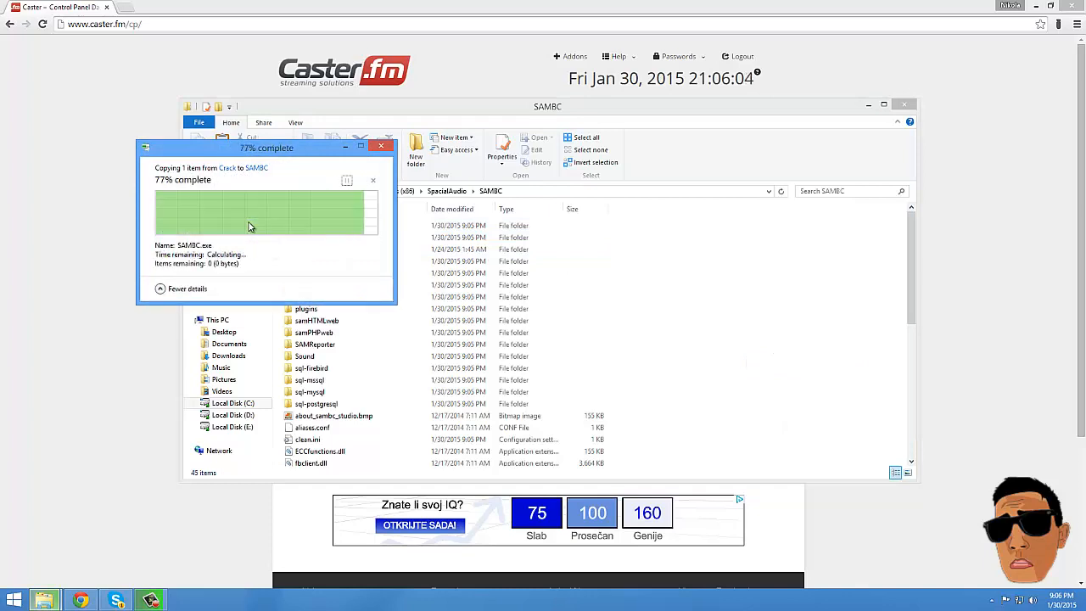
{"action": "right_click", "coordinate": [682, 248]}
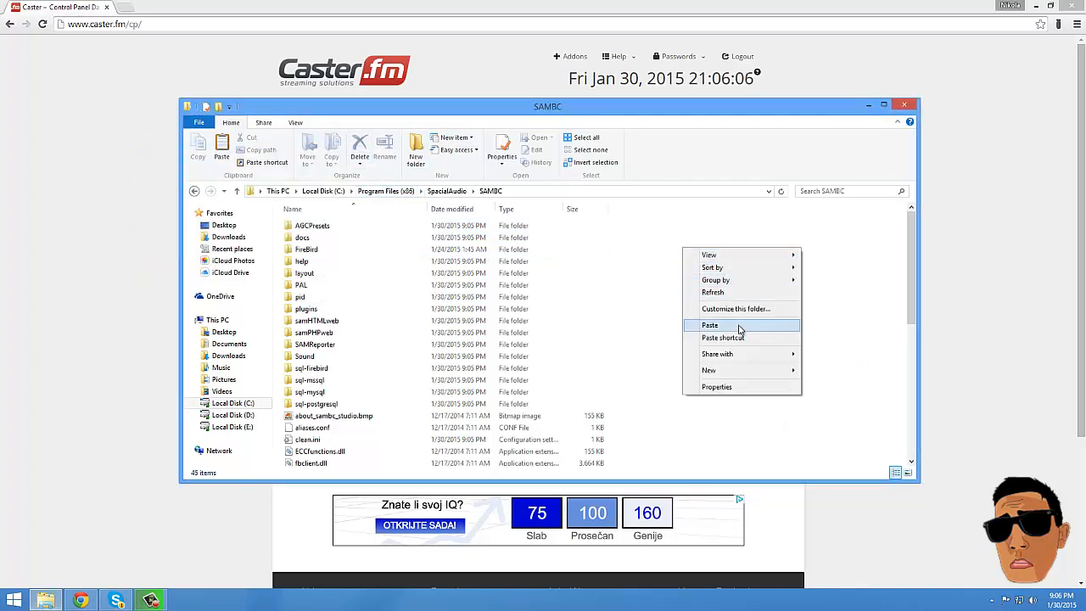
{"action": "left_click", "coordinate": [731, 328]}
{"action": "left_click", "coordinate": [478, 209]}
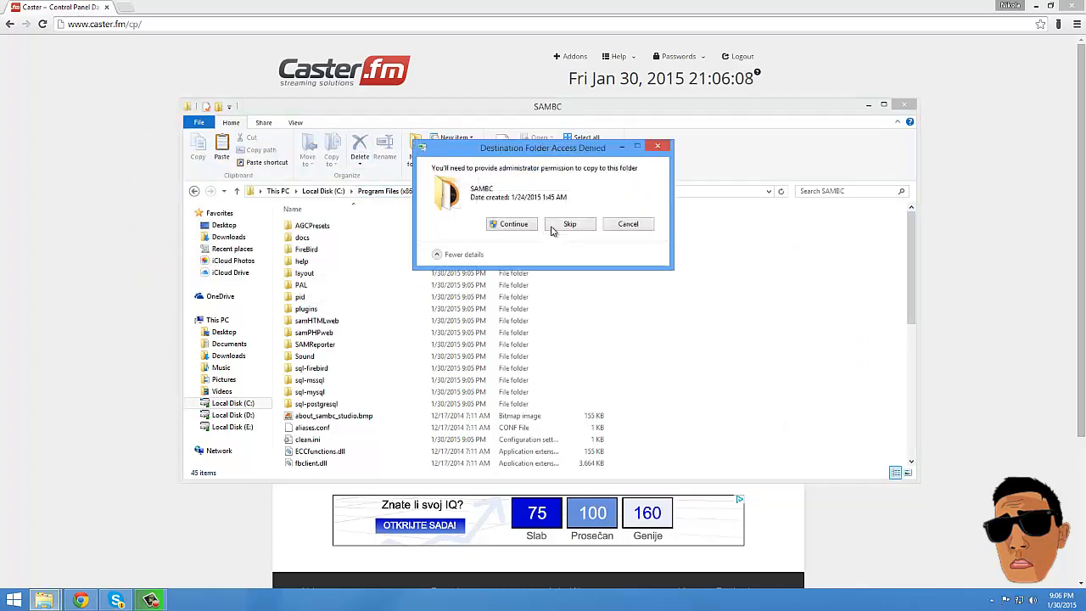
{"action": "left_click", "coordinate": [513, 224]}
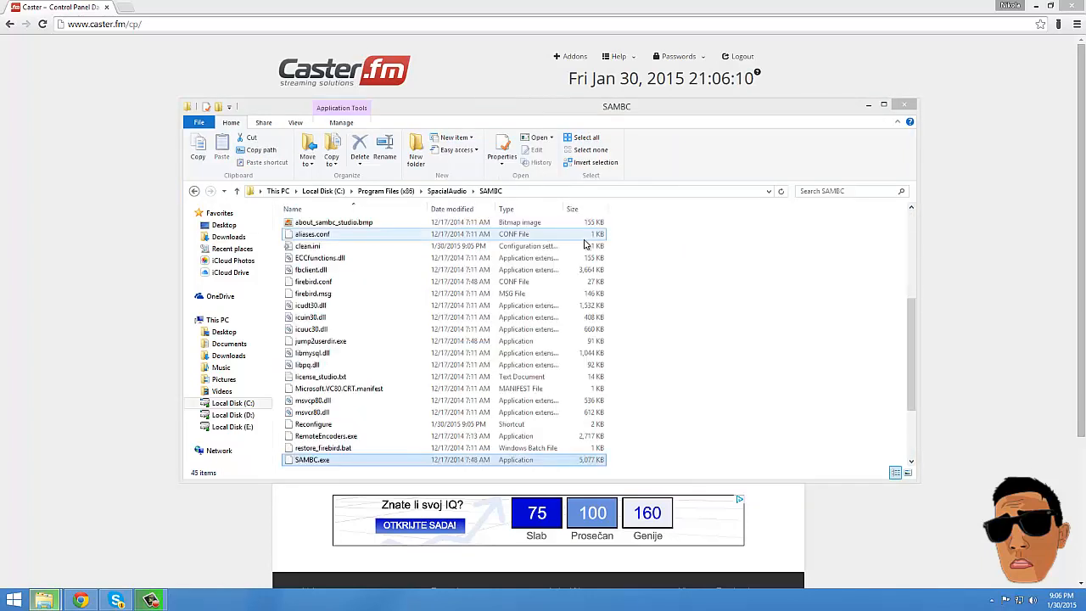
{"action": "left_click", "coordinate": [782, 298]}
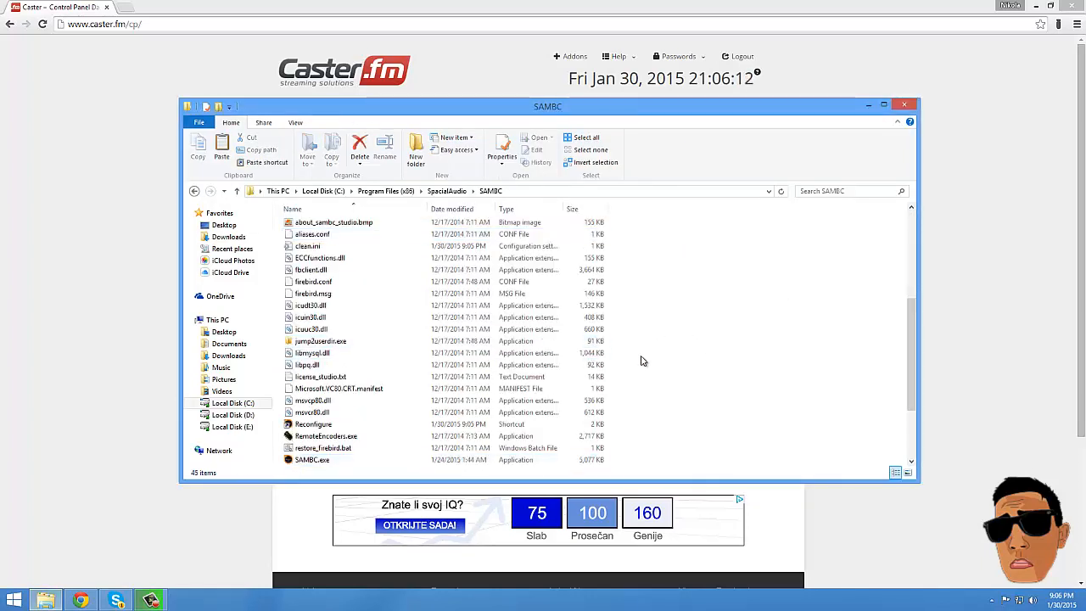
Minimize the browser, close the SAMBC folder, then launch SAM Broadcaster from the desktop and allow the unverified program to run.
{"action": "scroll", "coordinate": [585, 365], "scroll_direction": "up", "scroll_amount": 5}
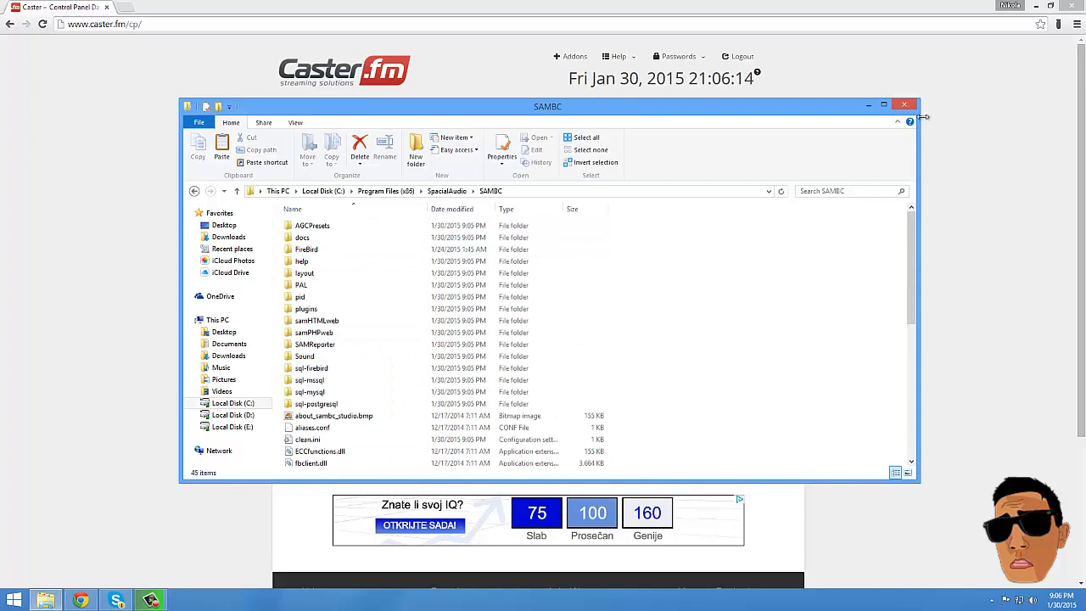
{"action": "left_click", "coordinate": [1036, 6]}
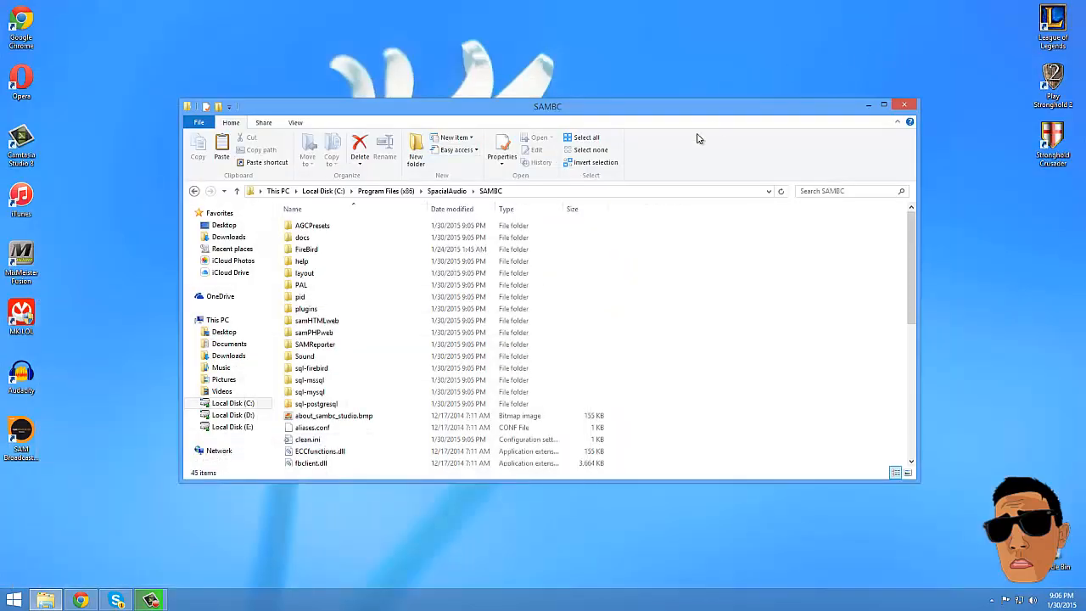
{"action": "left_click", "coordinate": [910, 109]}
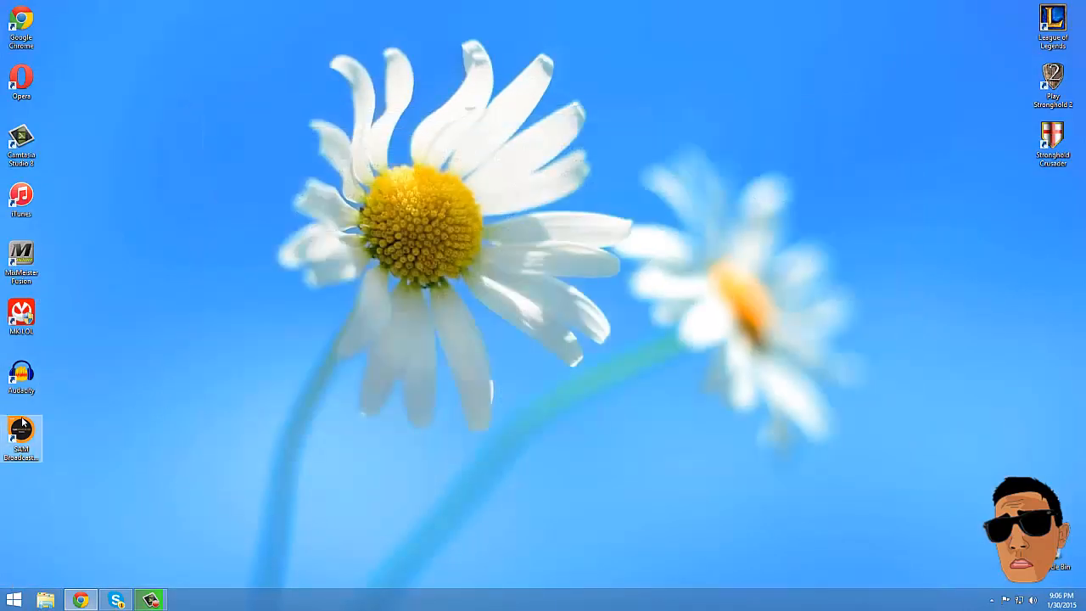
{"action": "double_click", "coordinate": [21, 428]}
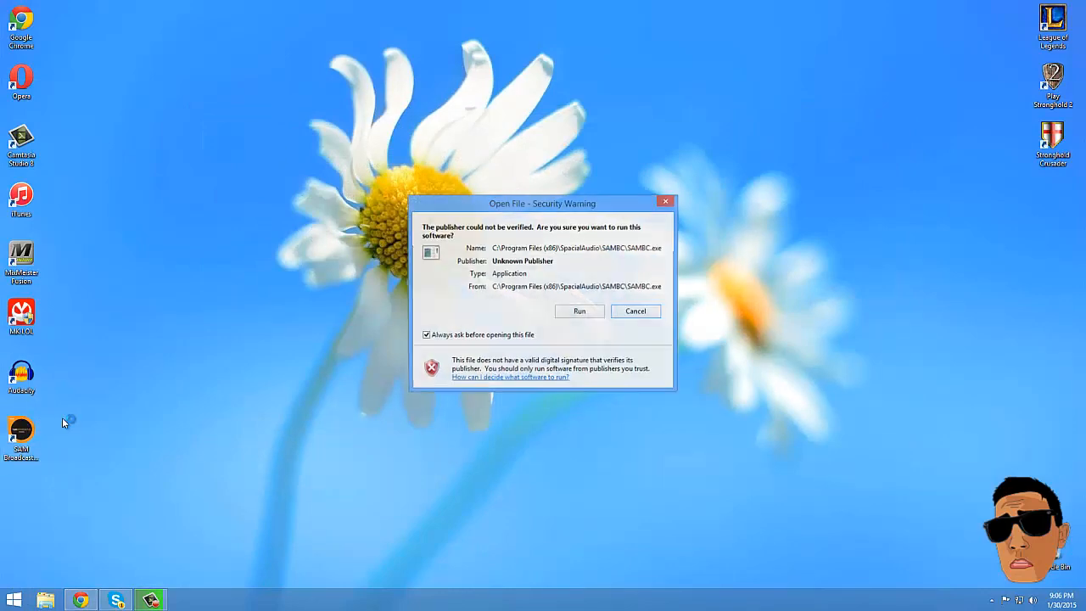
{"action": "left_click", "coordinate": [577, 311]}
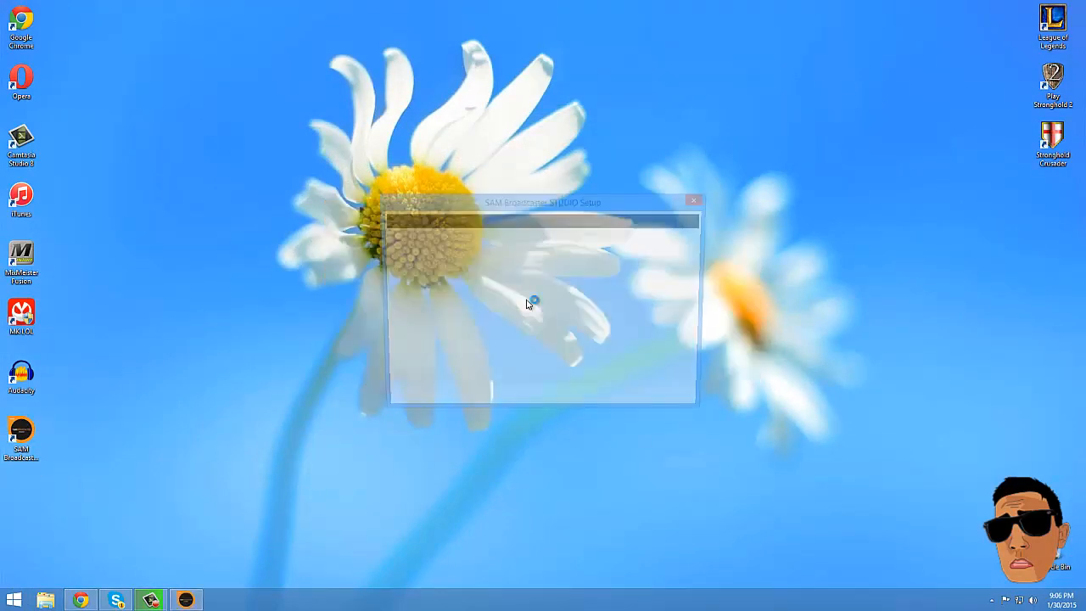
Complete the SAM Broadcaster STUDIO setup with the FireBird database, default login settings, primary sound devices and the free trial option.
{"action": "left_click", "coordinate": [670, 405]}
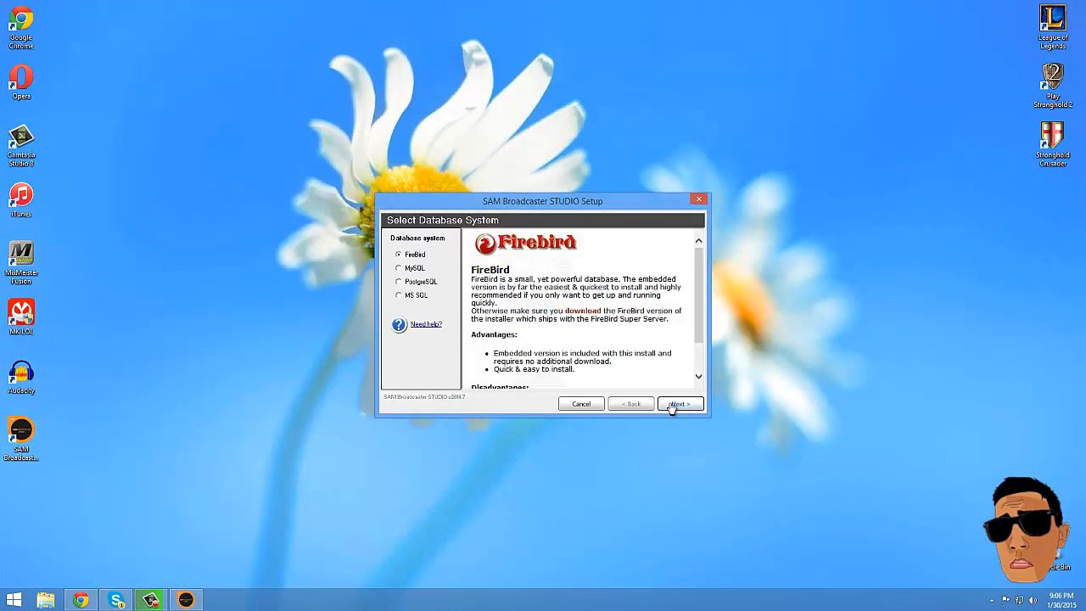
{"action": "left_click", "coordinate": [673, 405]}
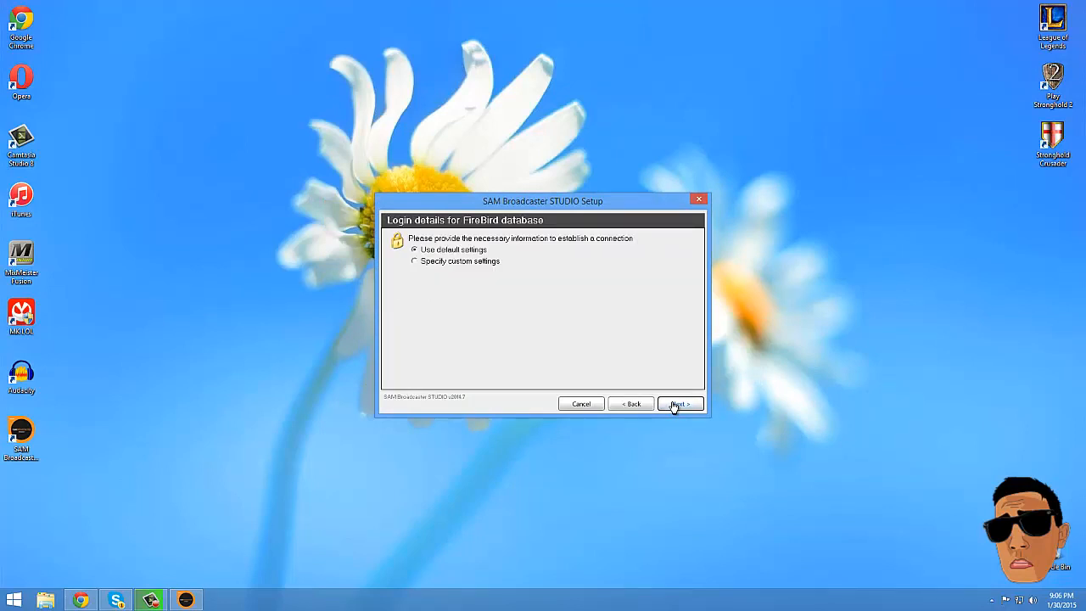
{"action": "left_click", "coordinate": [674, 406]}
{"action": "left_click", "coordinate": [674, 405]}
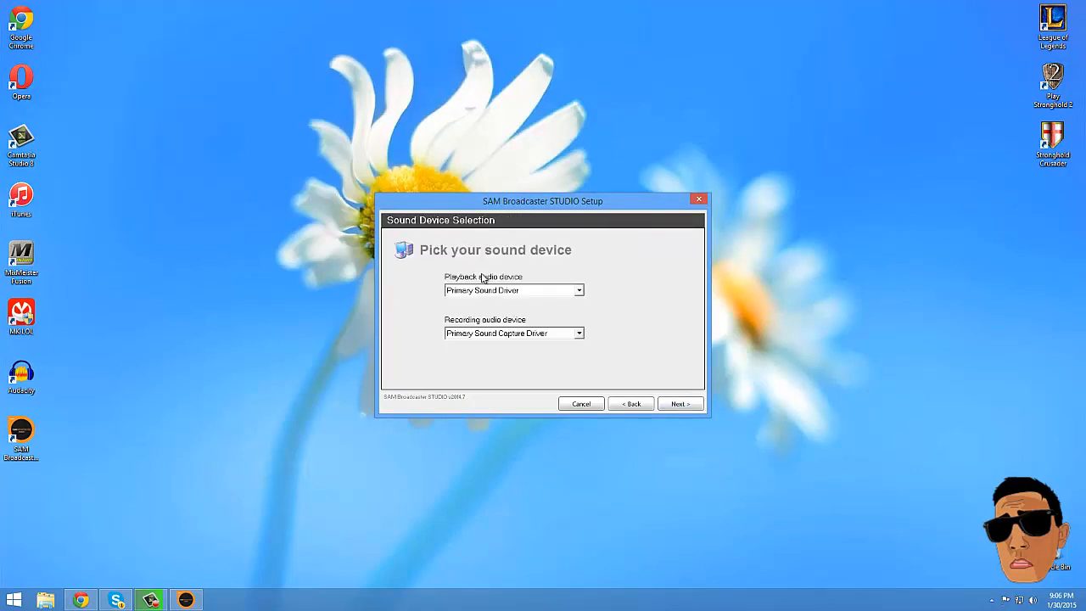
{"action": "left_click", "coordinate": [678, 408]}
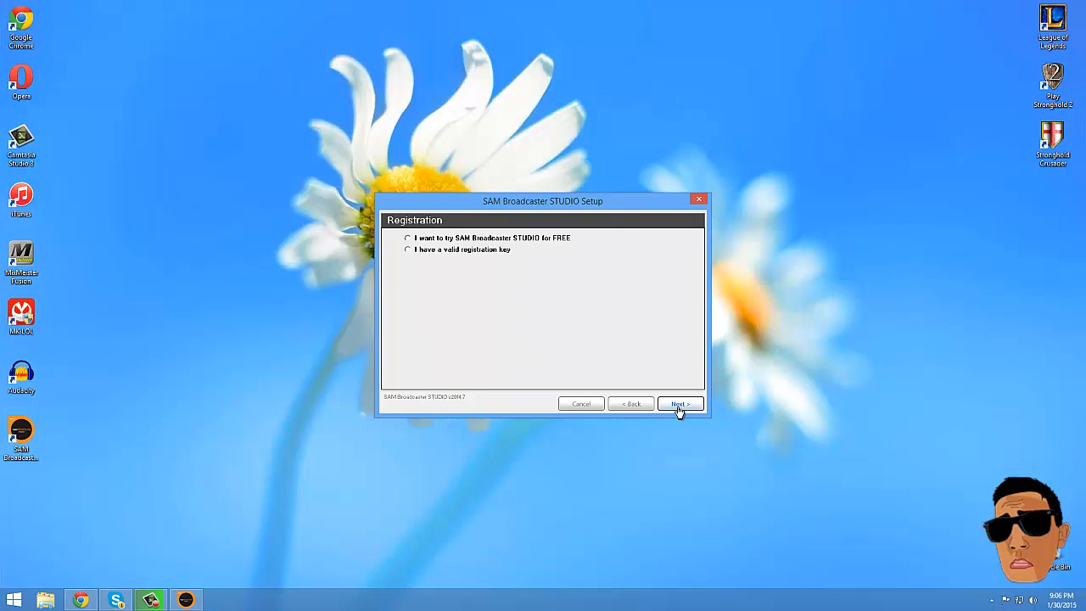
{"action": "left_click", "coordinate": [408, 239]}
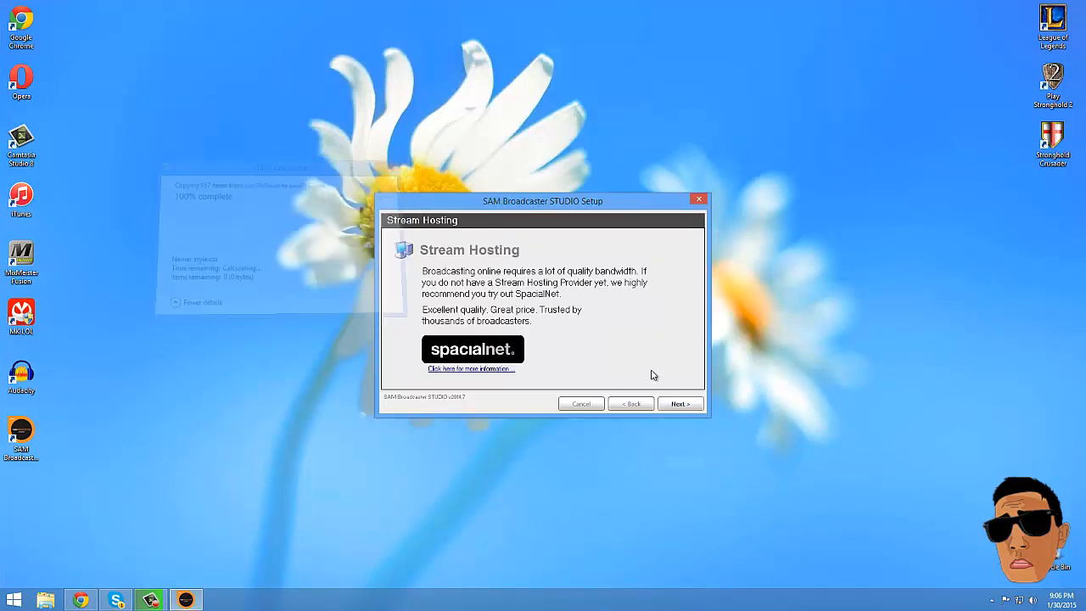
{"action": "left_click", "coordinate": [666, 404]}
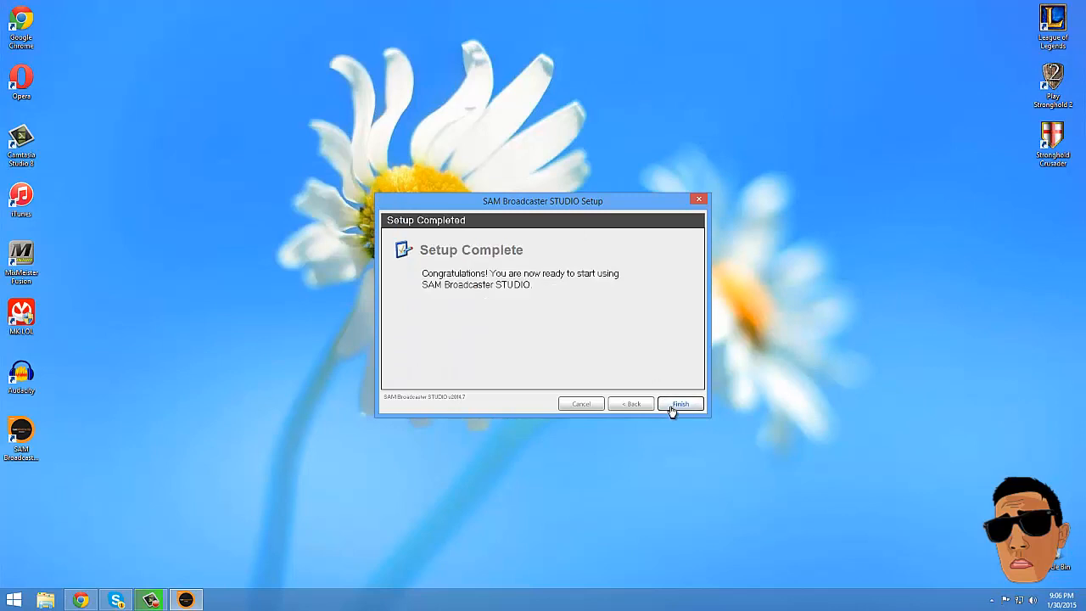
{"action": "left_click", "coordinate": [679, 404]}
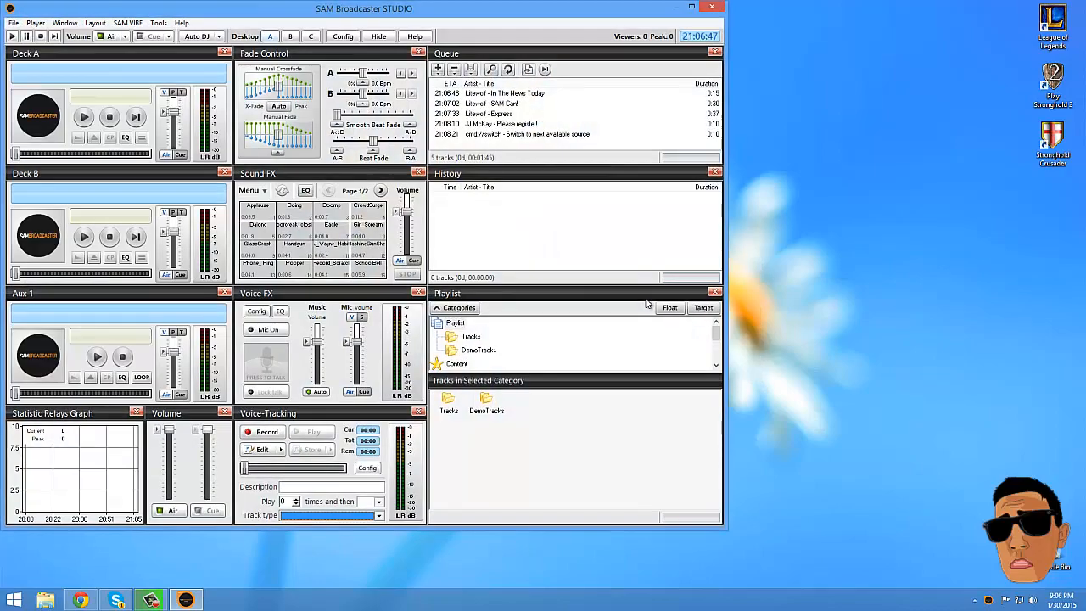
Center the SAM Broadcaster window, show desktop B and add an MP3 (LAME_ENC) encoder.
{"action": "left_click_drag", "start_coordinate": [392, 10], "coordinate": [518, 21]}
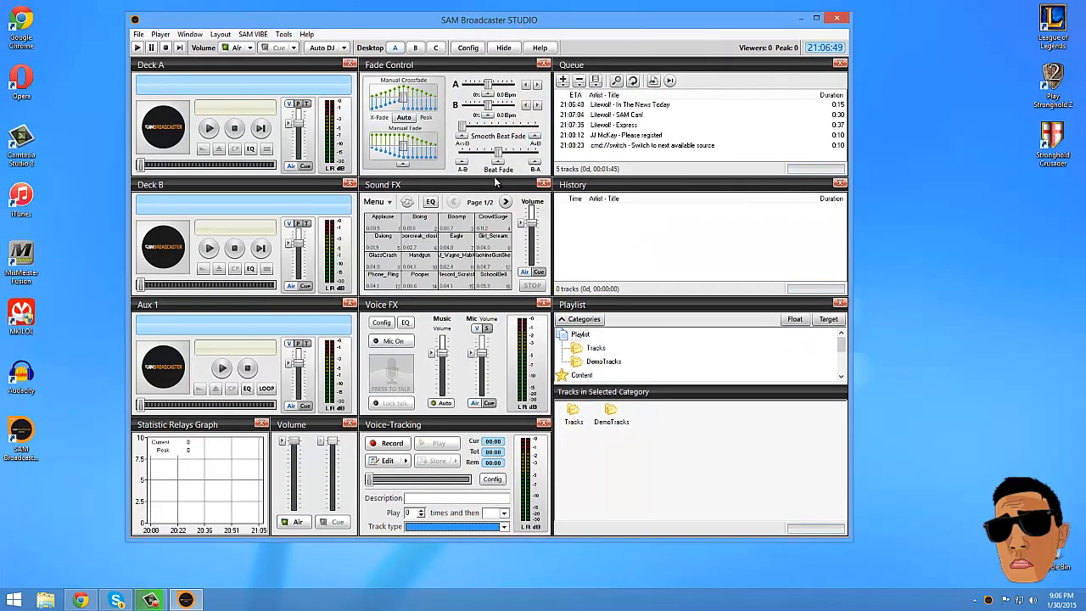
{"action": "left_click", "coordinate": [417, 48]}
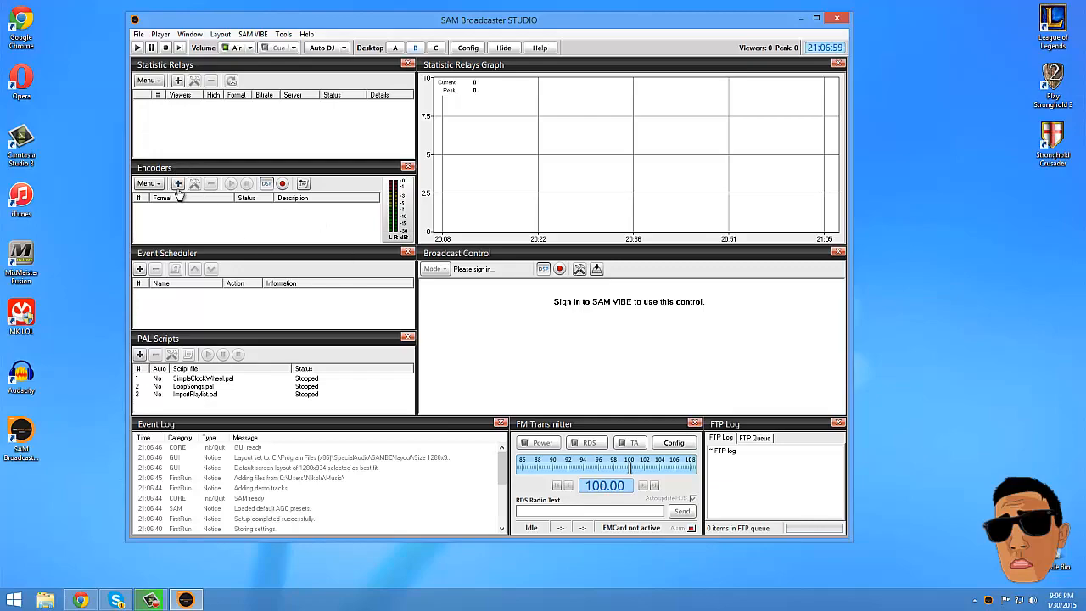
{"action": "left_click", "coordinate": [177, 184]}
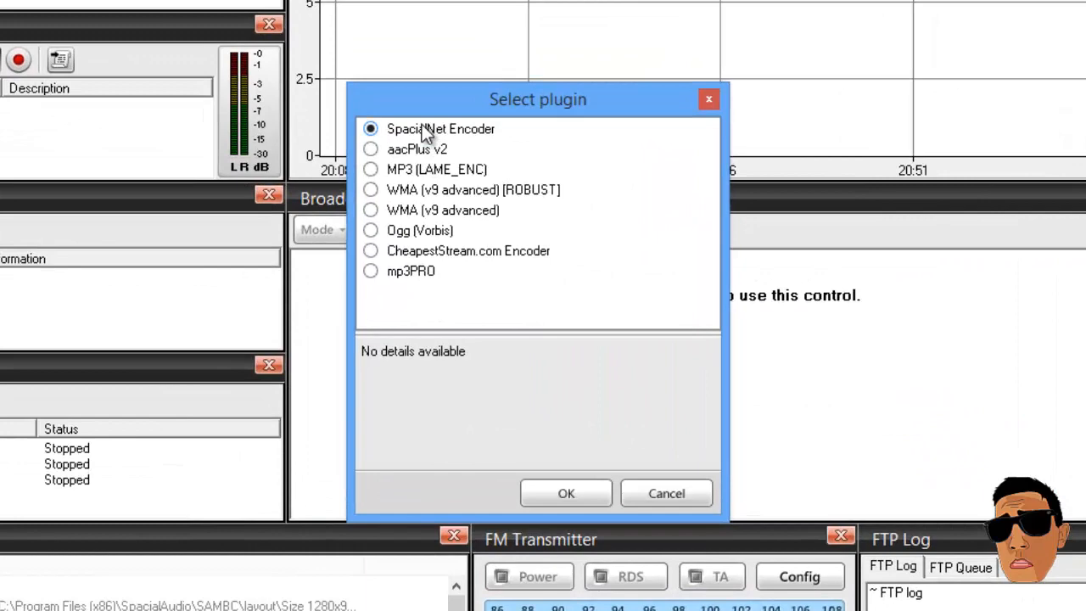
{"action": "left_click", "coordinate": [426, 170]}
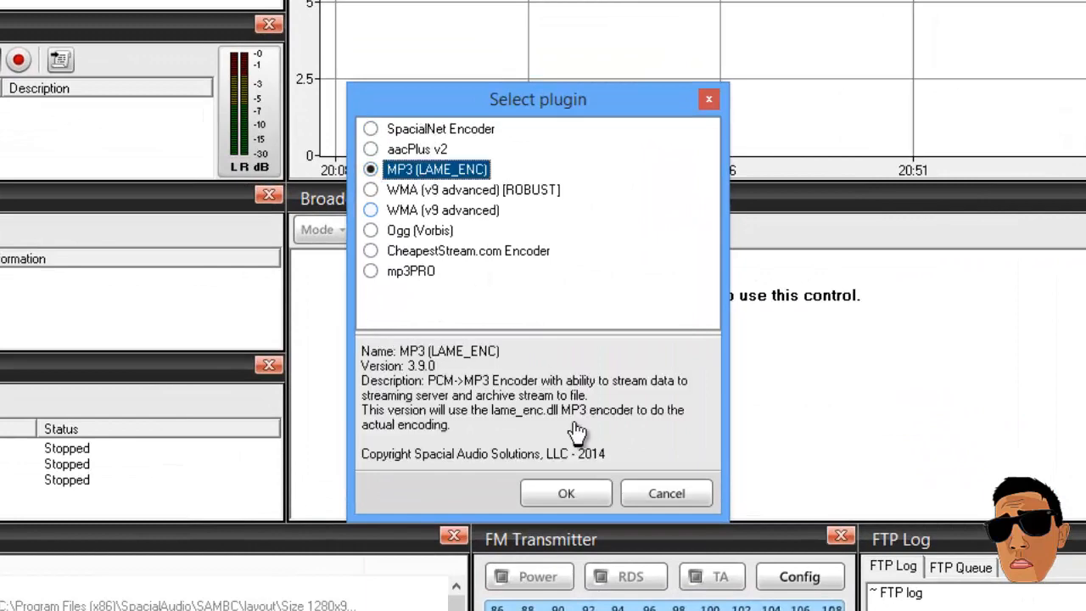
{"action": "left_click", "coordinate": [570, 500]}
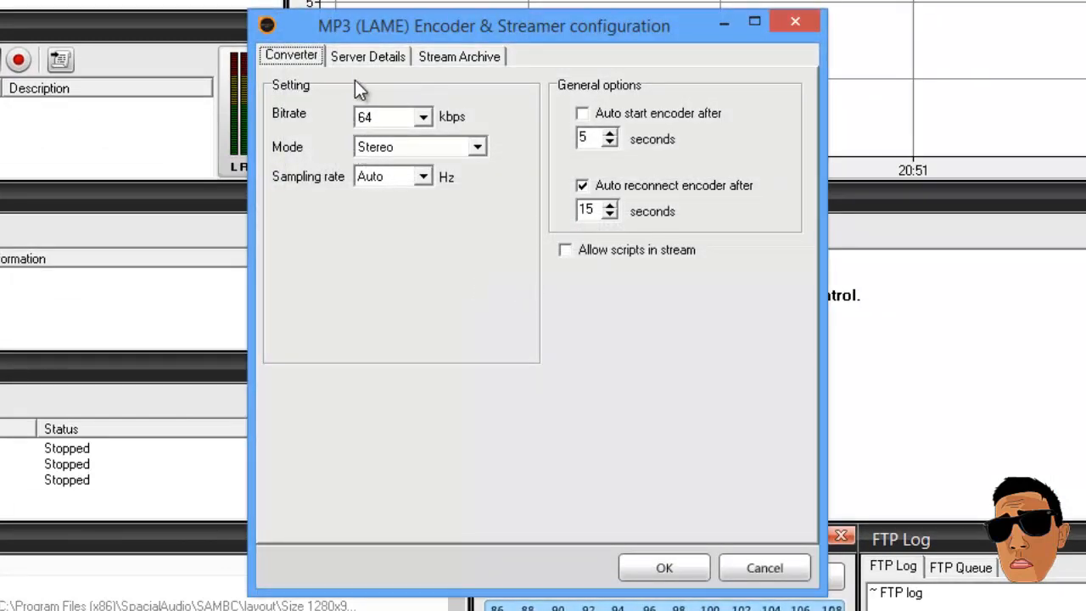
Configure the encoder for IceCast 2 at shaincast.caster.fm, port 21915, mount /listen.mp3, with the server password, station name KDT Radio and description KDK Tech.
{"action": "left_click", "coordinate": [360, 57]}
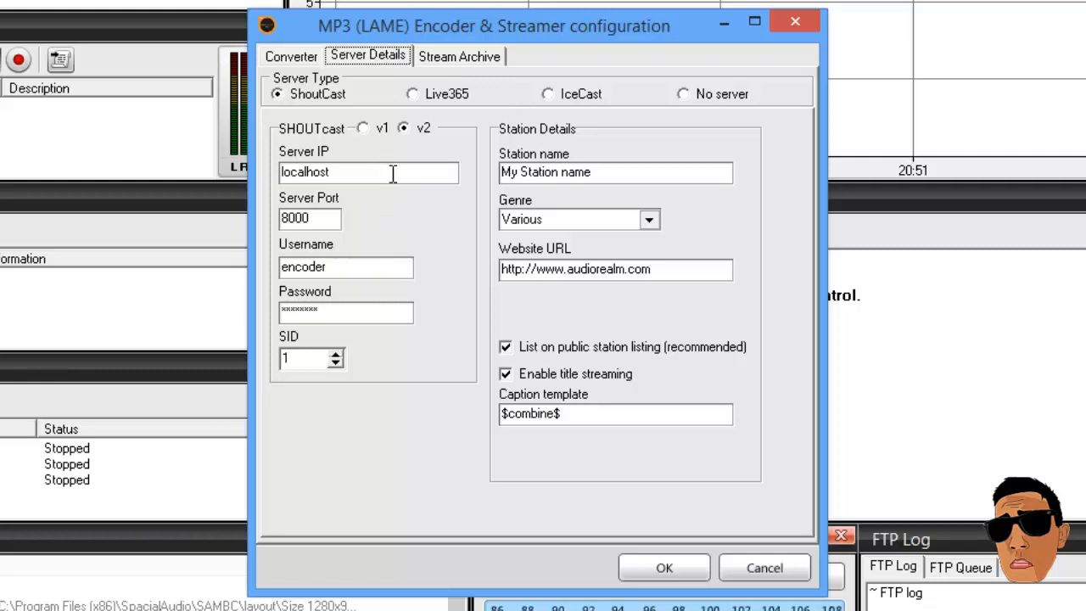
{"action": "left_click", "coordinate": [548, 96]}
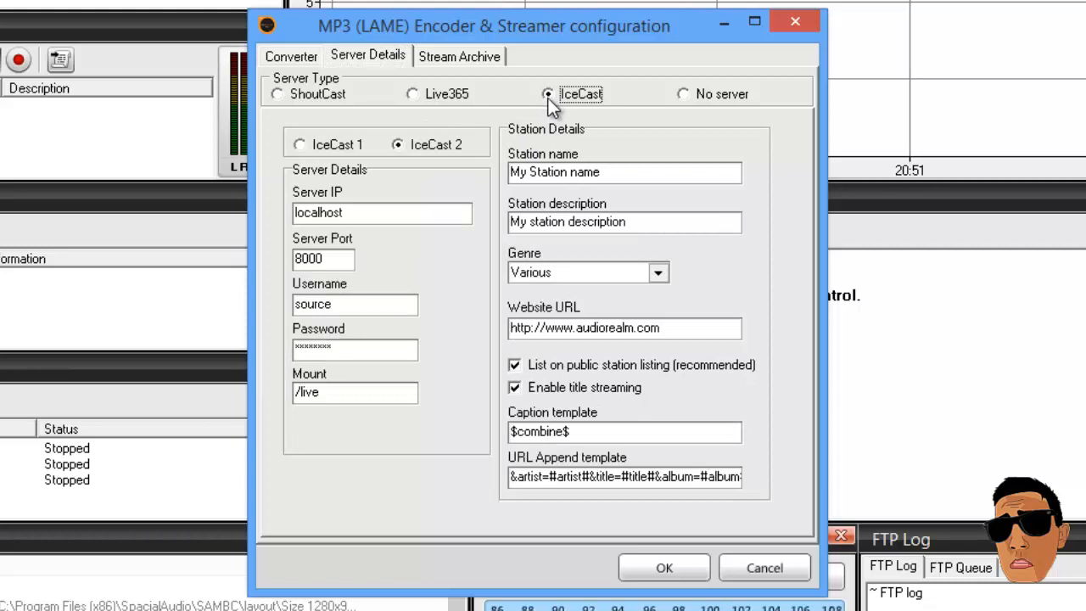
{"action": "left_click_drag", "start_coordinate": [374, 209], "coordinate": [282, 219]}
{"action": "key", "text": "BackSpace"}
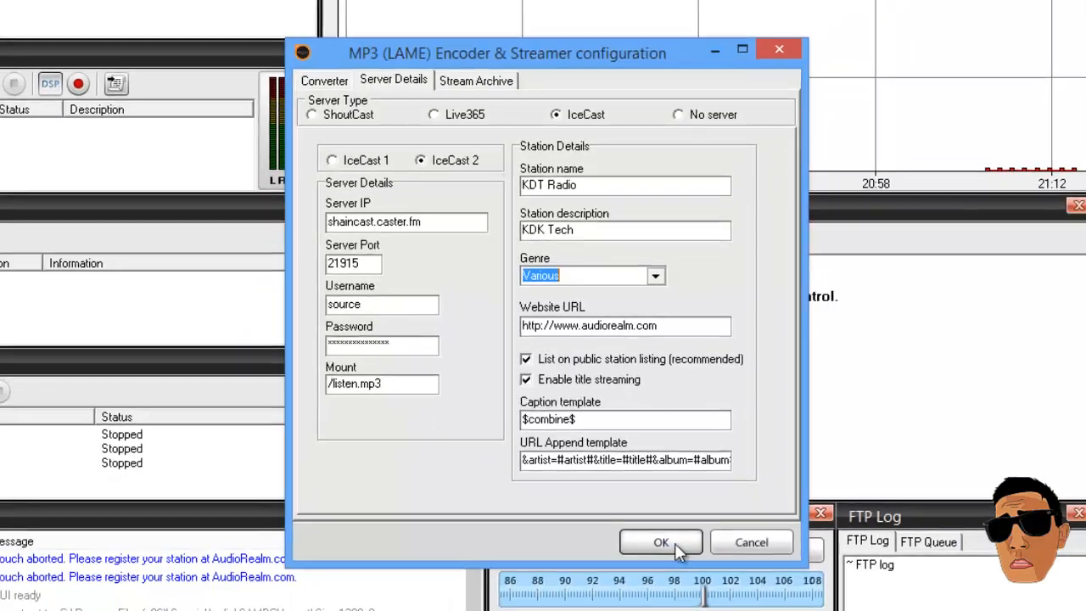
{"action": "left_click", "coordinate": [696, 576]}
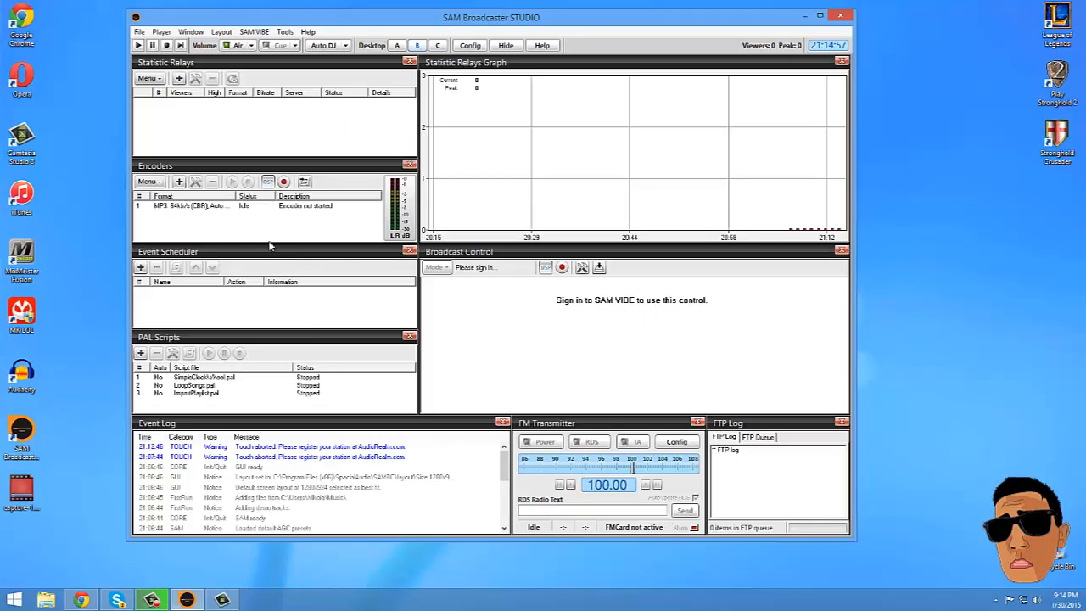
Select the MP3 encoder, switch to Chrome and shut down the Caster.fm server, solving the captcha and dismissing the add-on offer.
{"action": "left_click", "coordinate": [201, 208]}
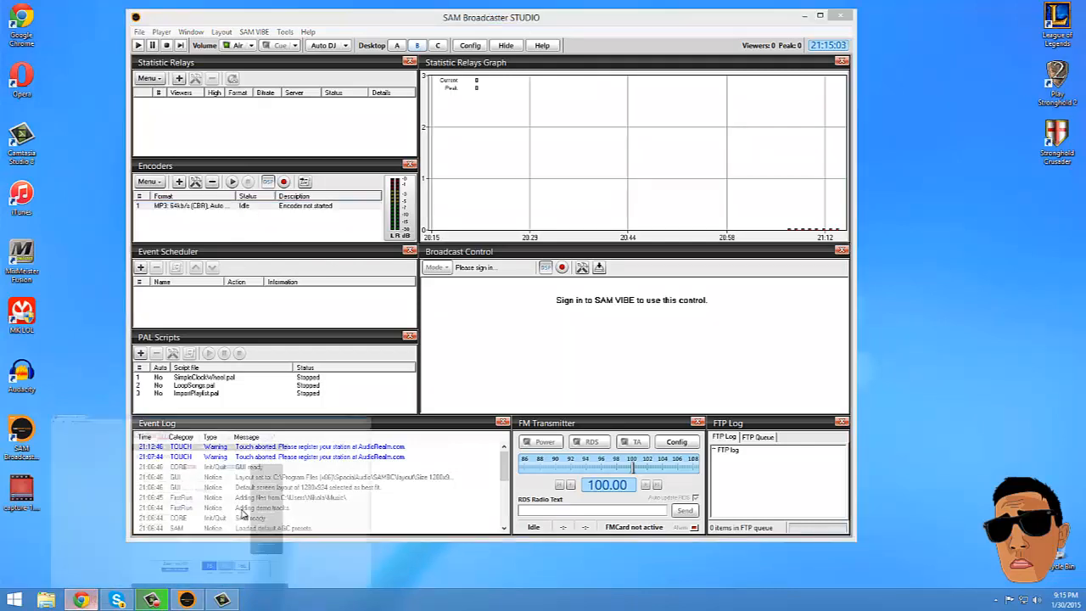
{"action": "left_click", "coordinate": [94, 599]}
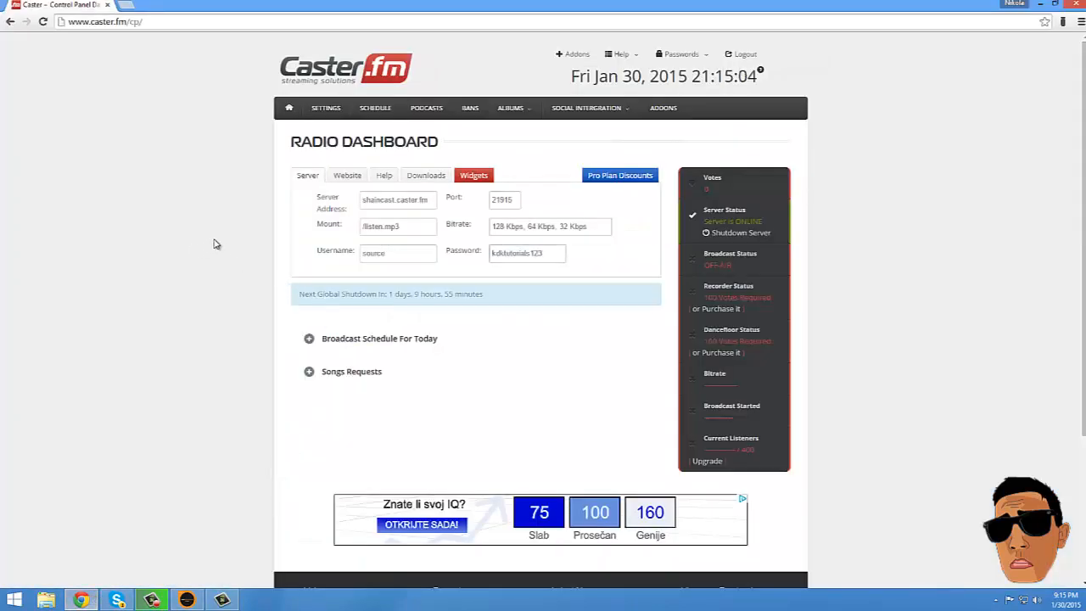
{"action": "left_click", "coordinate": [720, 234]}
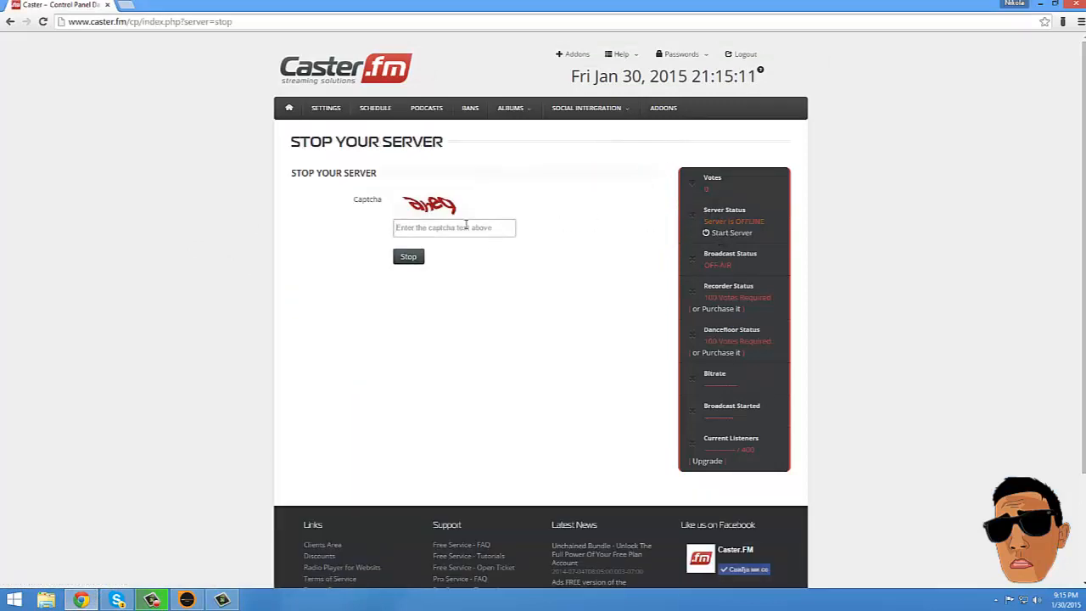
{"action": "type", "text": "aheq"}
{"action": "key", "text": "Return"}
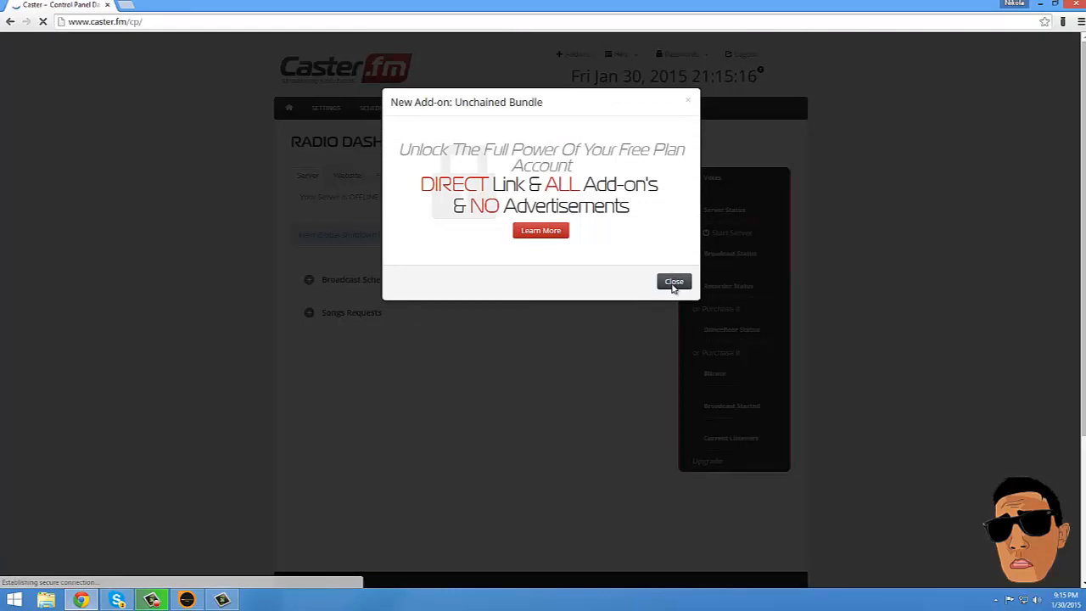
{"action": "left_click", "coordinate": [673, 281]}
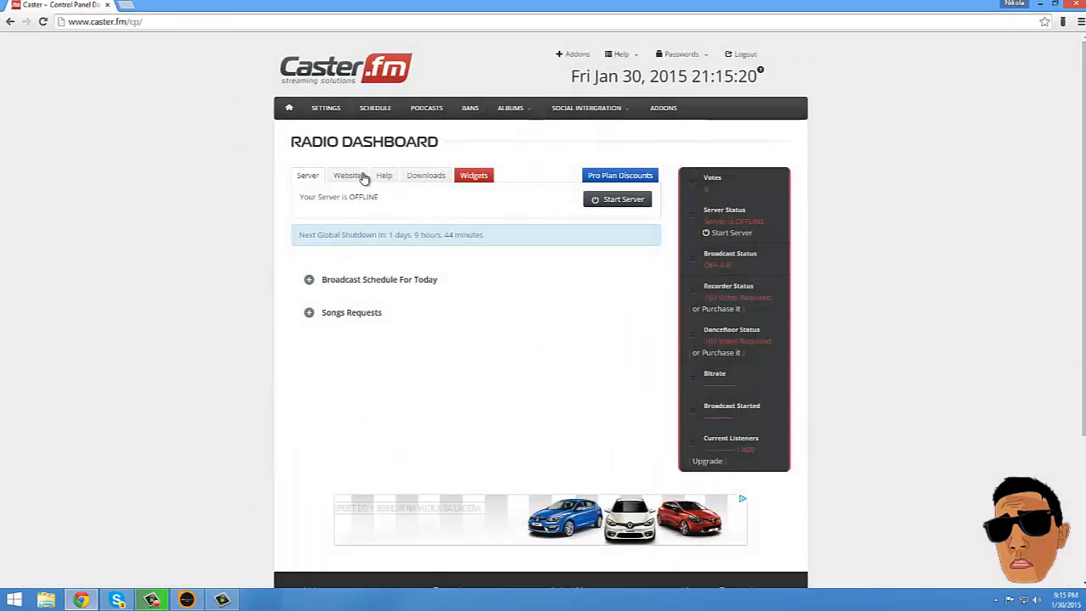
Start the Caster.fm server from the Radio Dashboard, solving the captcha and dismissing the add-on offer.
{"action": "left_click", "coordinate": [310, 175]}
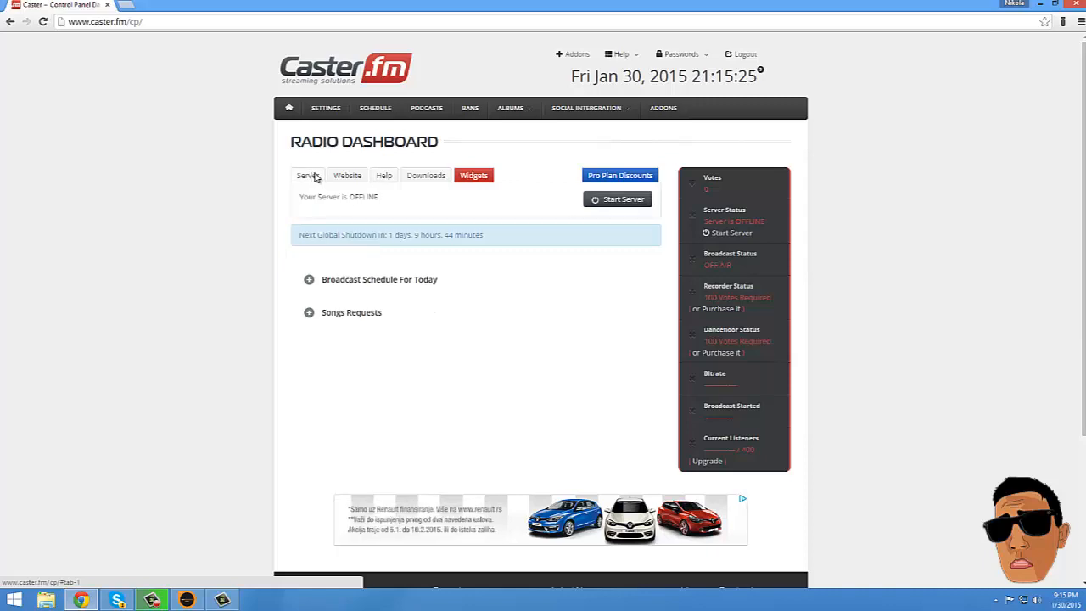
{"action": "left_click", "coordinate": [618, 202]}
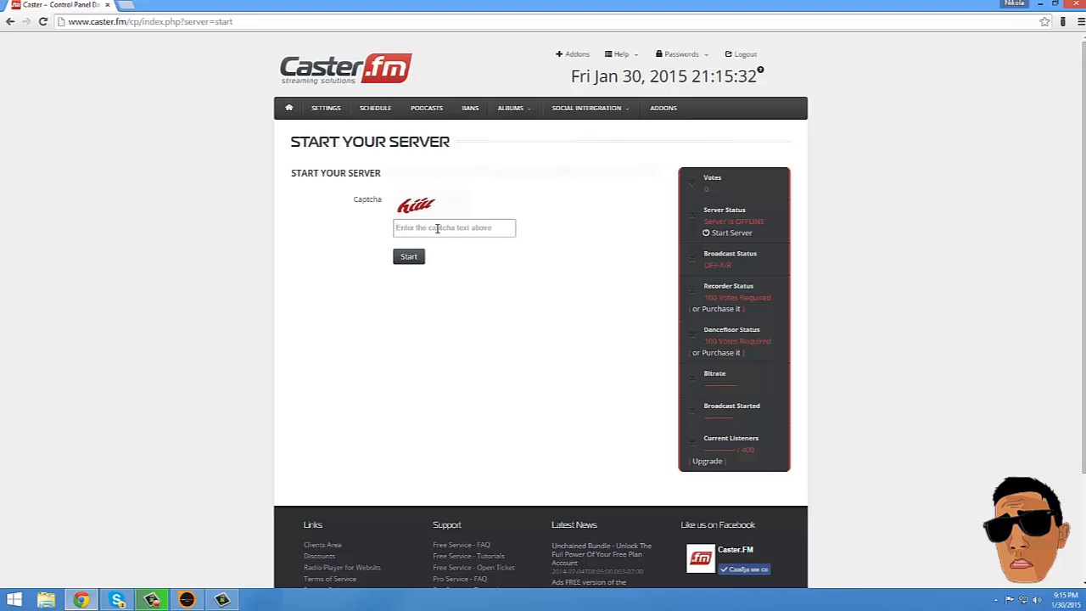
{"action": "left_click", "coordinate": [437, 228]}
{"action": "type", "text": "hu"}
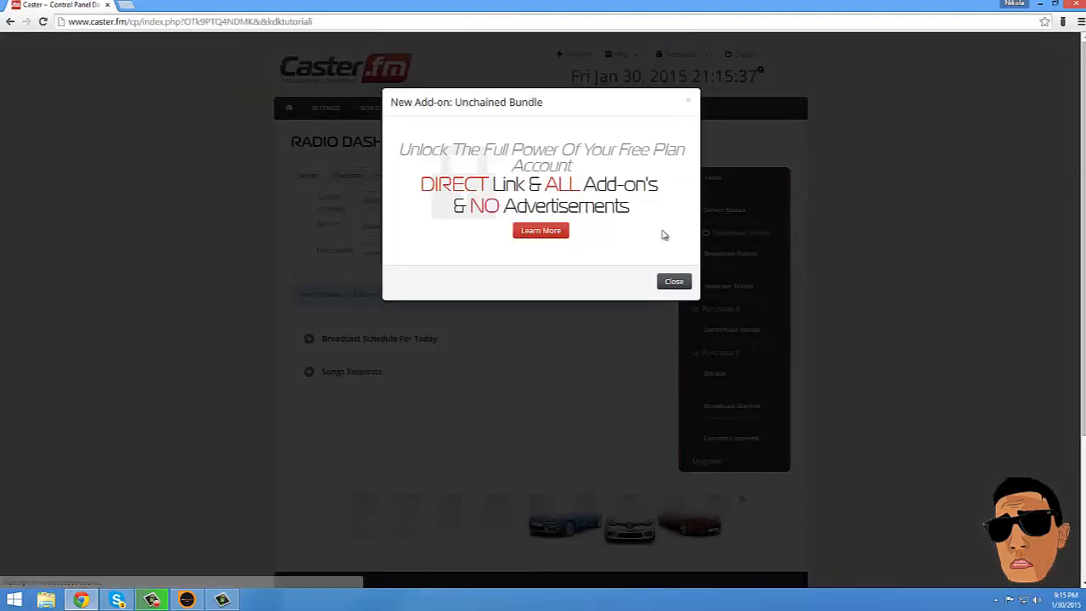
{"action": "left_click", "coordinate": [675, 282]}
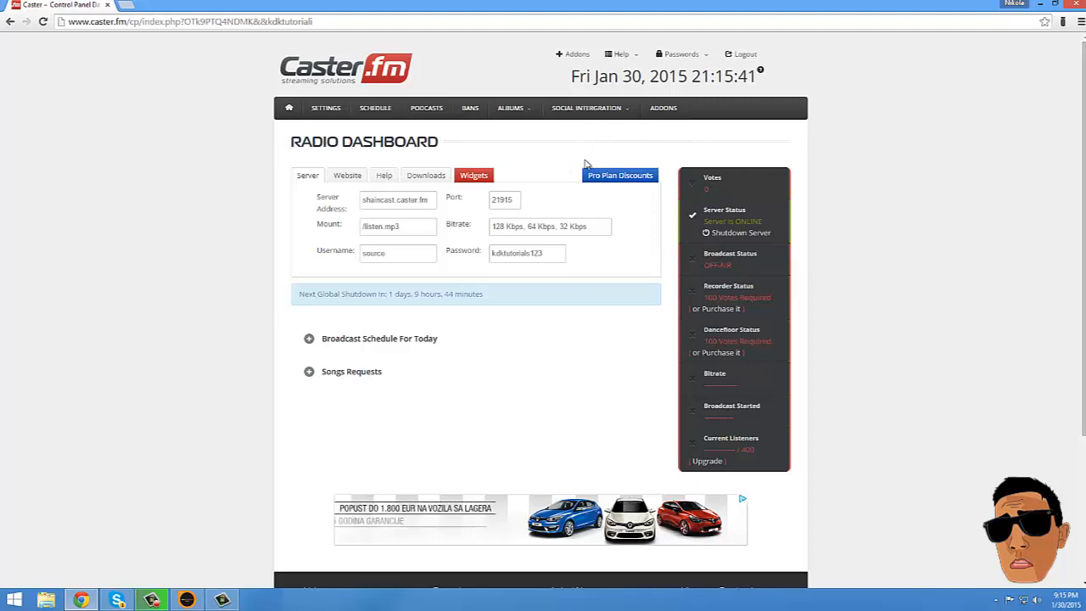
Switch to SAM Broadcaster, start the MP3 encoder, and reload the Caster.fm dashboard in Chrome to check the broadcast status.
{"action": "left_click", "coordinate": [188, 599]}
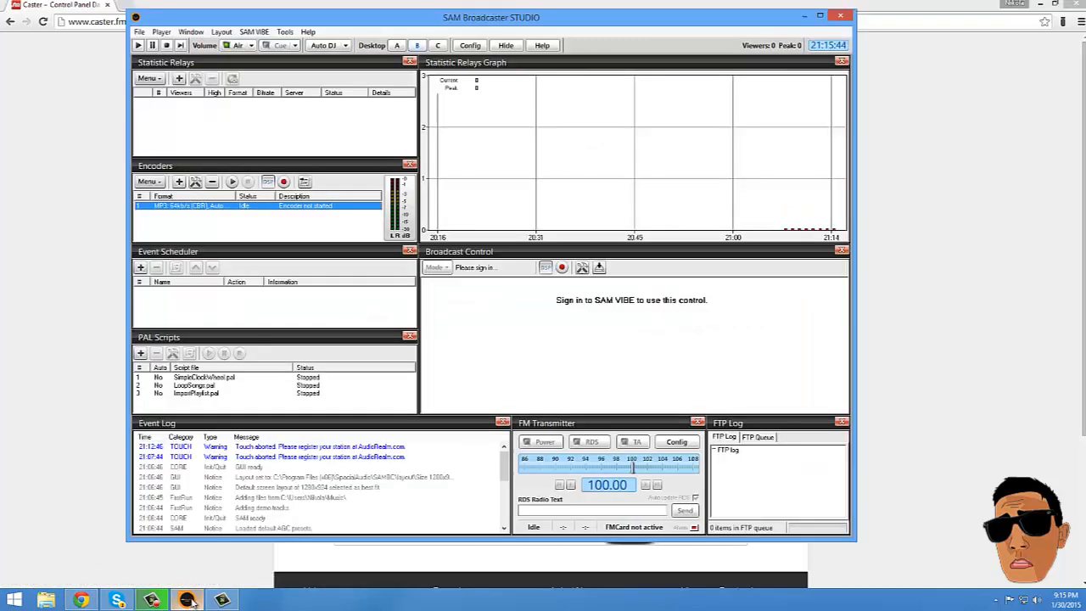
{"action": "left_click", "coordinate": [233, 182]}
{"action": "left_click", "coordinate": [48, 26]}
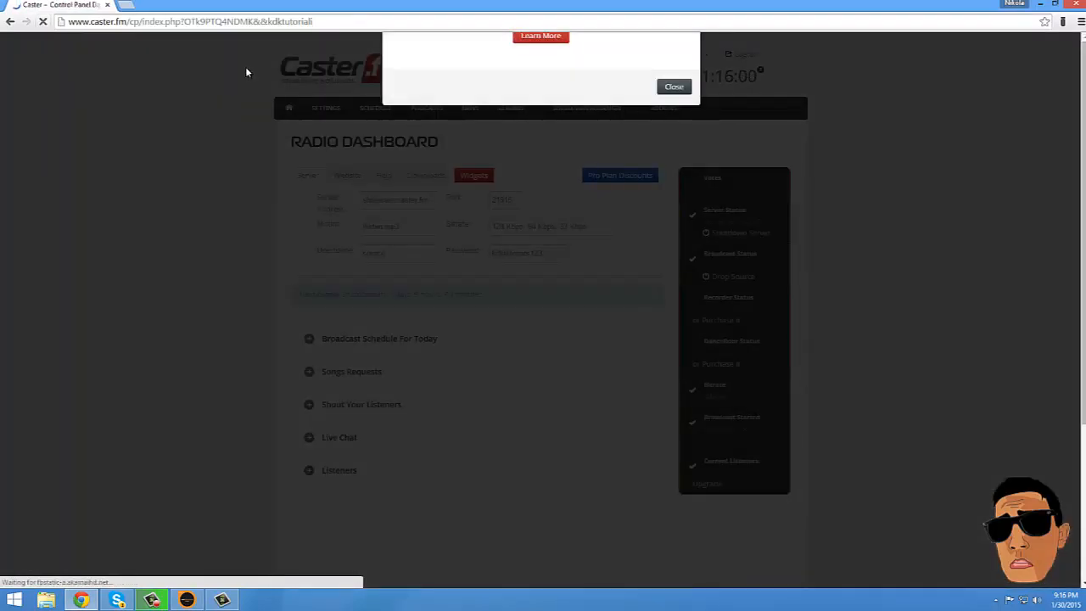
{"action": "left_click", "coordinate": [671, 280]}
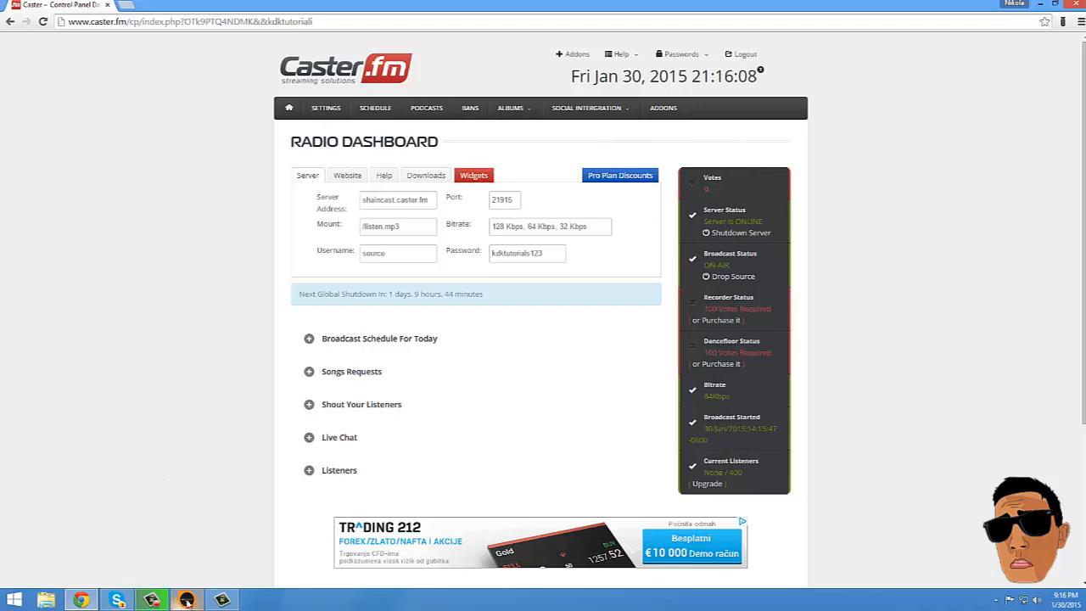
Switch back to SAM Broadcaster and show desktop A with the decks, queue and playlist.
{"action": "left_click", "coordinate": [224, 600]}
{"action": "left_click", "coordinate": [224, 600]}
{"action": "left_click", "coordinate": [187, 600]}
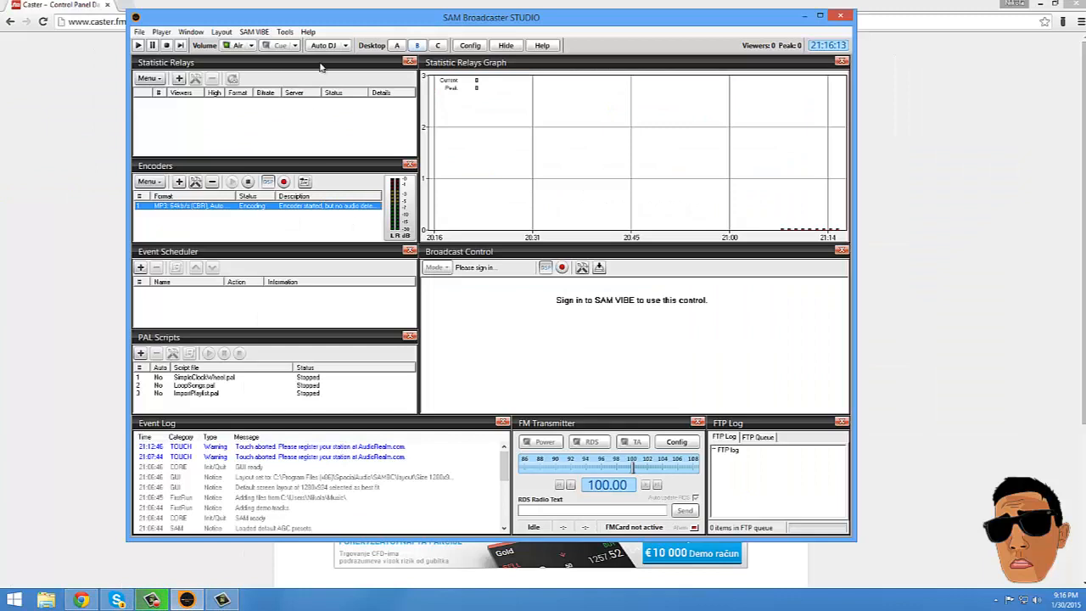
{"action": "left_click", "coordinate": [396, 45]}
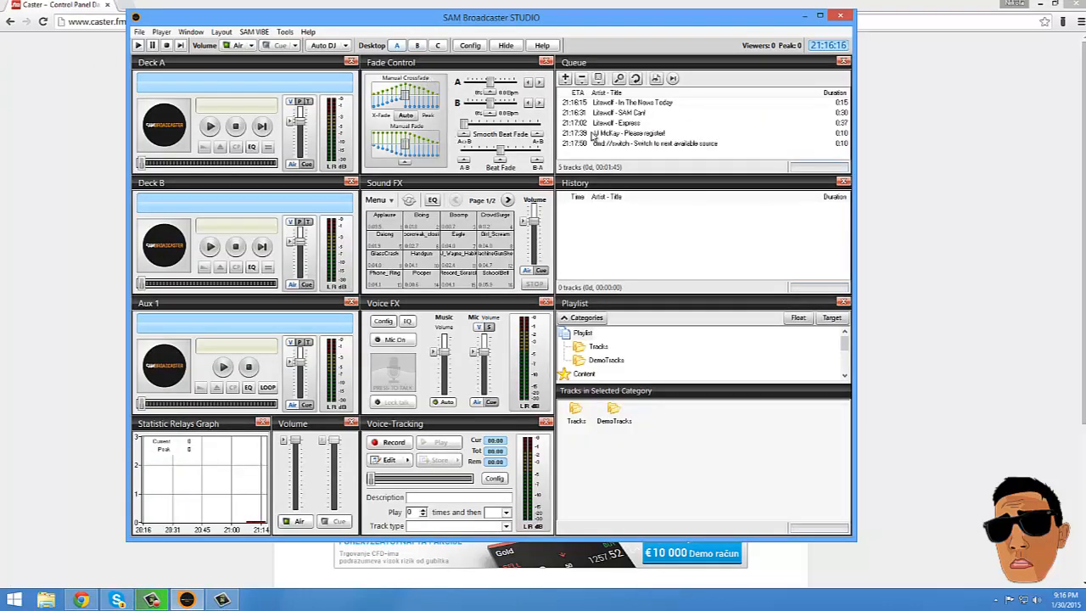
Load the queued track "Litewolf - In The News Today" into Deck A, and show the website links on the Caster.fm dashboard in Chrome.
{"action": "left_click_drag", "start_coordinate": [632, 102], "coordinate": [222, 89]}
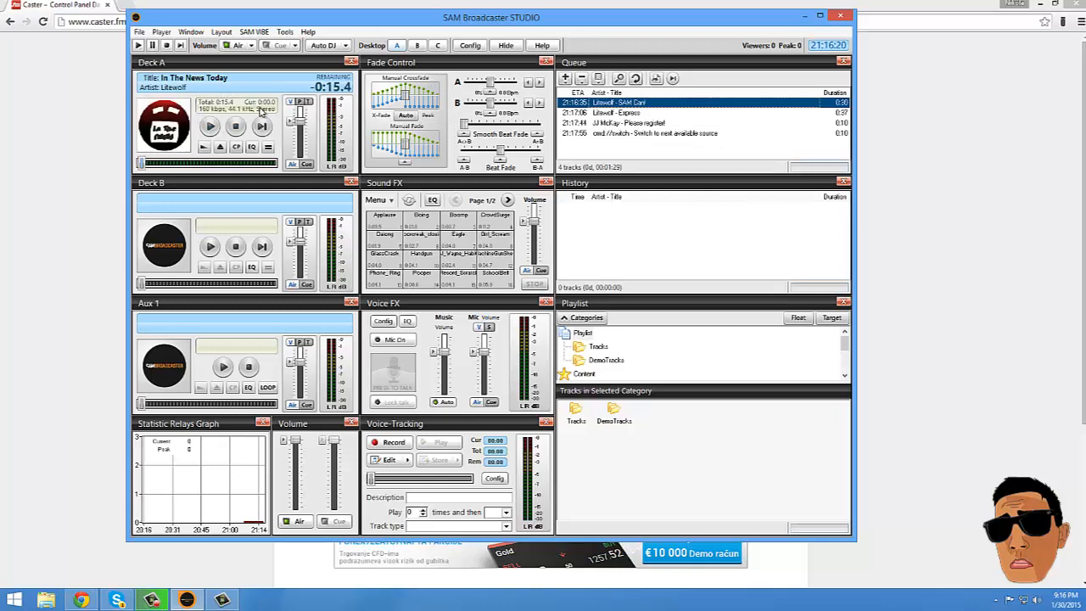
{"action": "left_click", "coordinate": [85, 154]}
{"action": "left_click", "coordinate": [348, 175]}
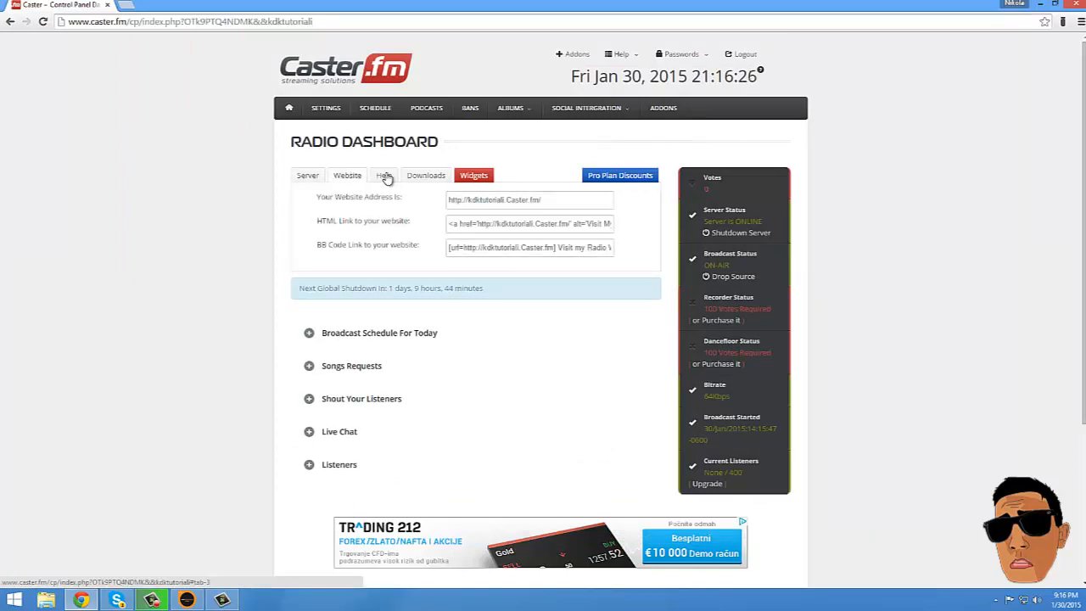
{"action": "left_click_drag", "start_coordinate": [318, 199], "coordinate": [366, 200]}
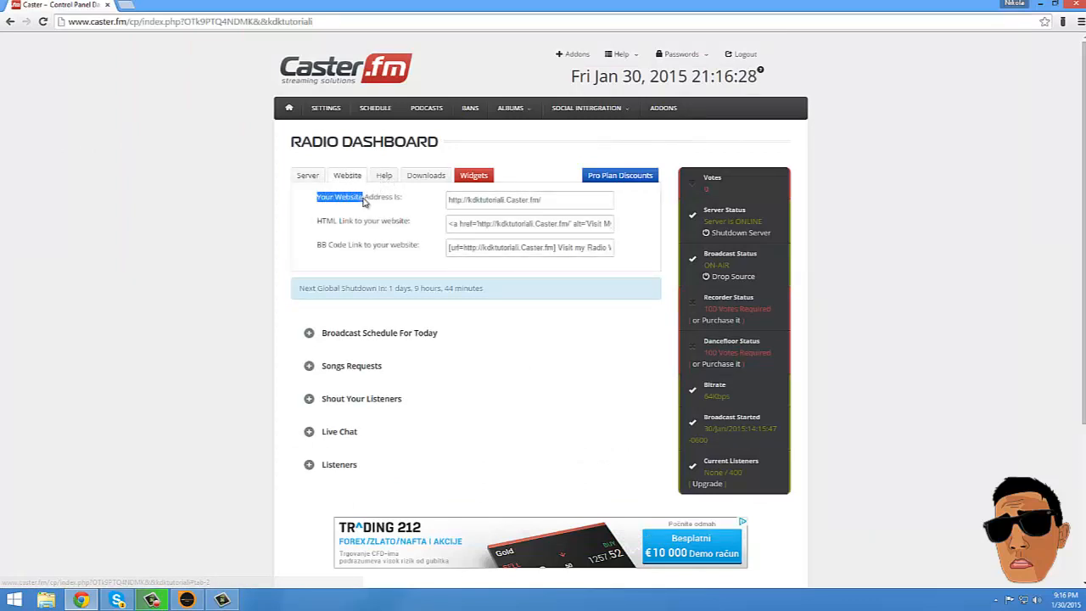
{"action": "left_click", "coordinate": [439, 199]}
{"action": "left_click_drag", "start_coordinate": [558, 201], "coordinate": [410, 202]}
{"action": "key", "text": "ctrl+c"}
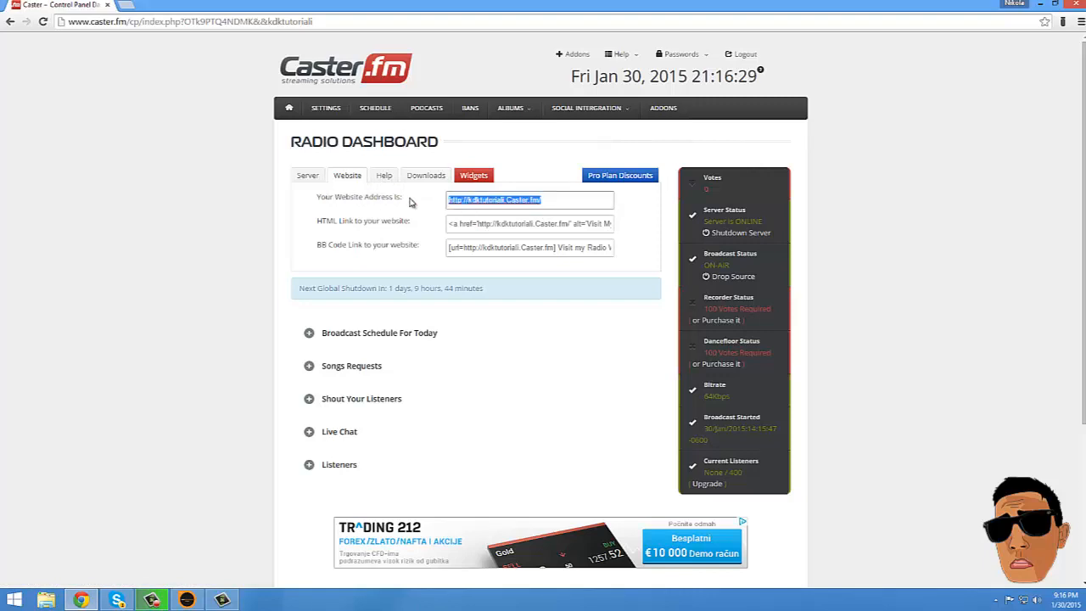
{"action": "left_click", "coordinate": [126, 4]}
{"action": "key", "text": "ctrl+v"}
{"action": "key", "text": "Return"}
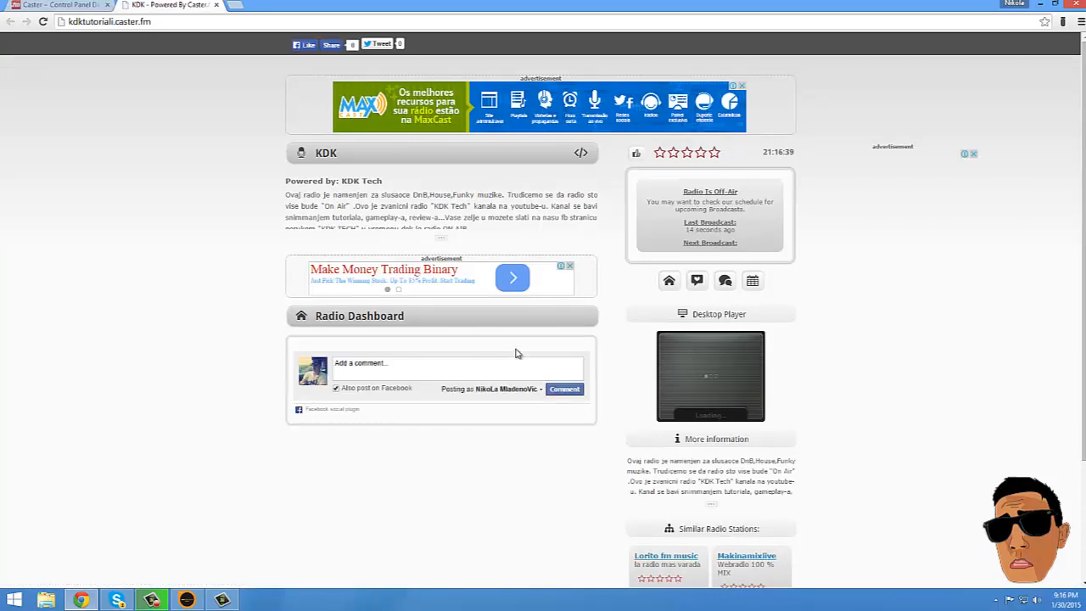
Look over the radio's public page from the station description to the footer, and close its browser tab.
{"action": "scroll", "coordinate": [351, 198], "scroll_direction": "down", "scroll_amount": 1}
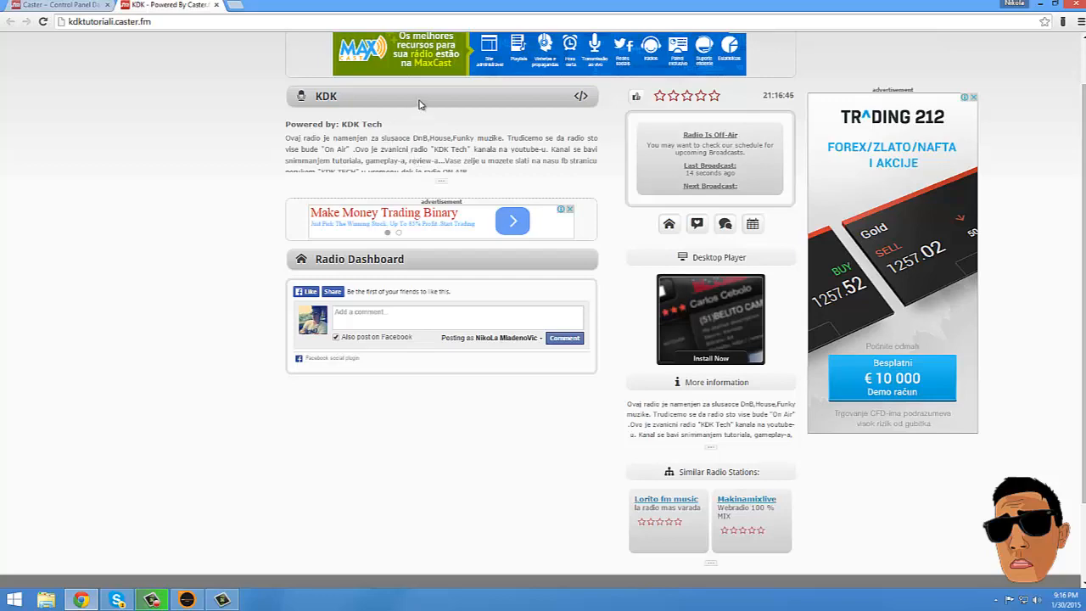
{"action": "scroll", "coordinate": [498, 183], "scroll_direction": "up", "scroll_amount": 1}
{"action": "scroll", "coordinate": [498, 195], "scroll_direction": "down", "scroll_amount": 3}
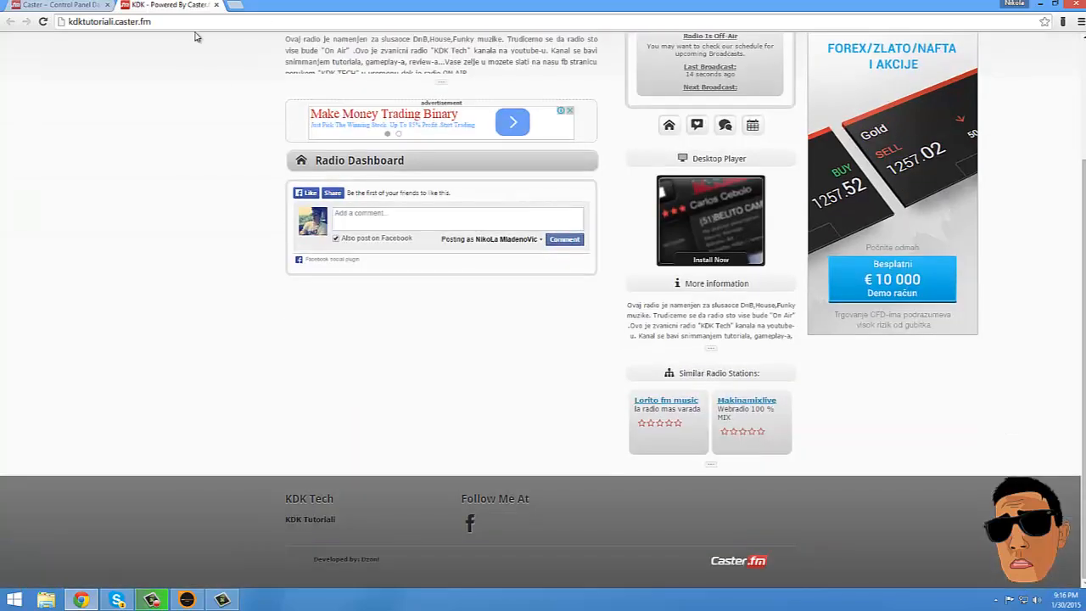
{"action": "scroll", "coordinate": [250, 117], "scroll_direction": "up", "scroll_amount": 3}
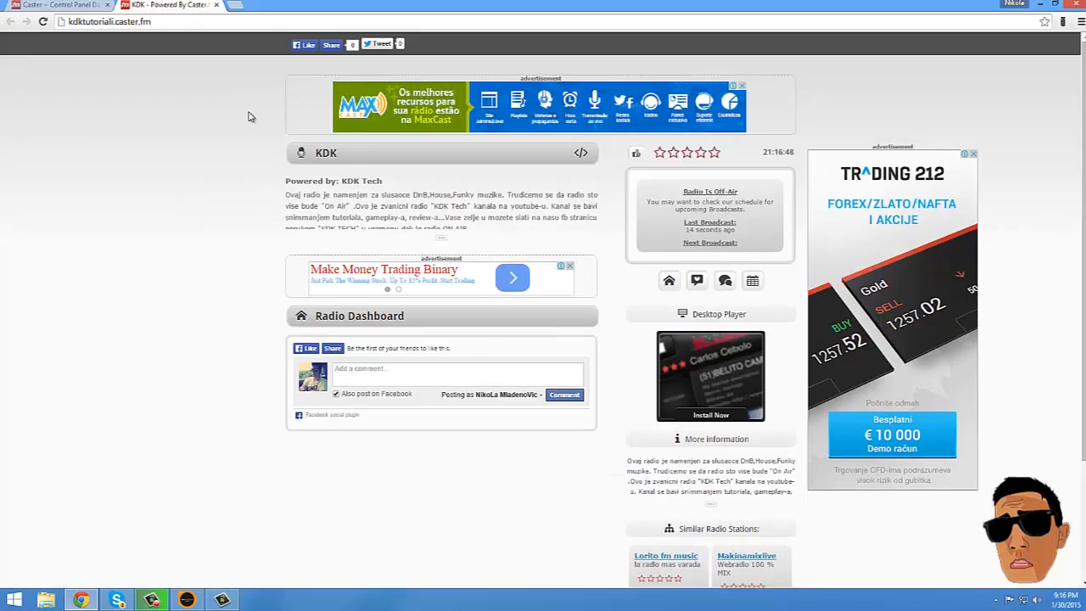
{"action": "left_click", "coordinate": [217, 5]}
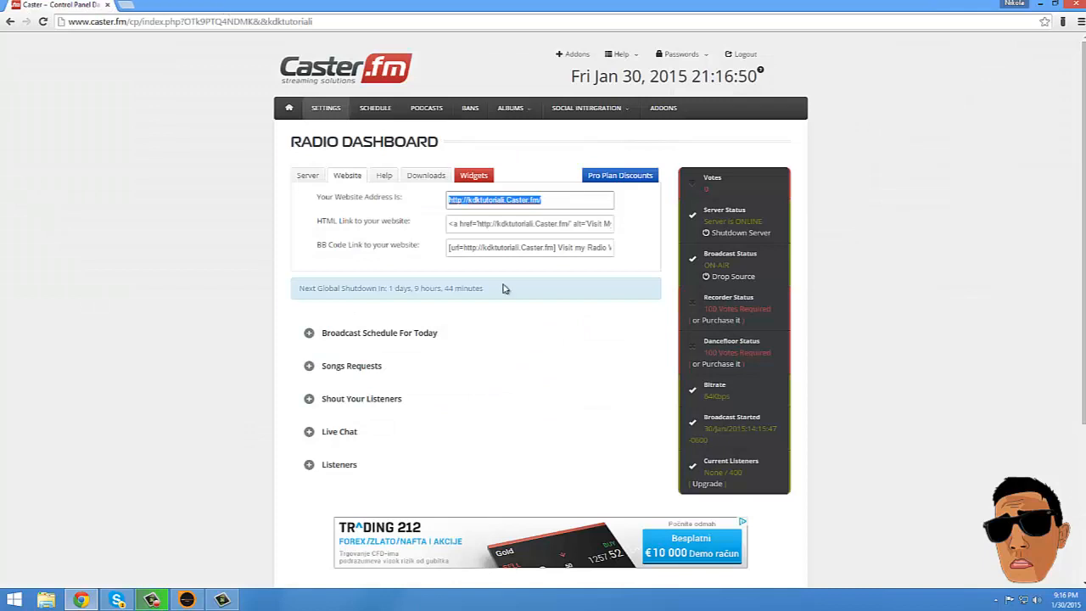
Look through the Help, Website and Server sections of the Radio Dashboard and dismiss the Unchained Bundle add-on offer.
{"action": "left_click", "coordinate": [383, 173]}
{"action": "left_click", "coordinate": [353, 174]}
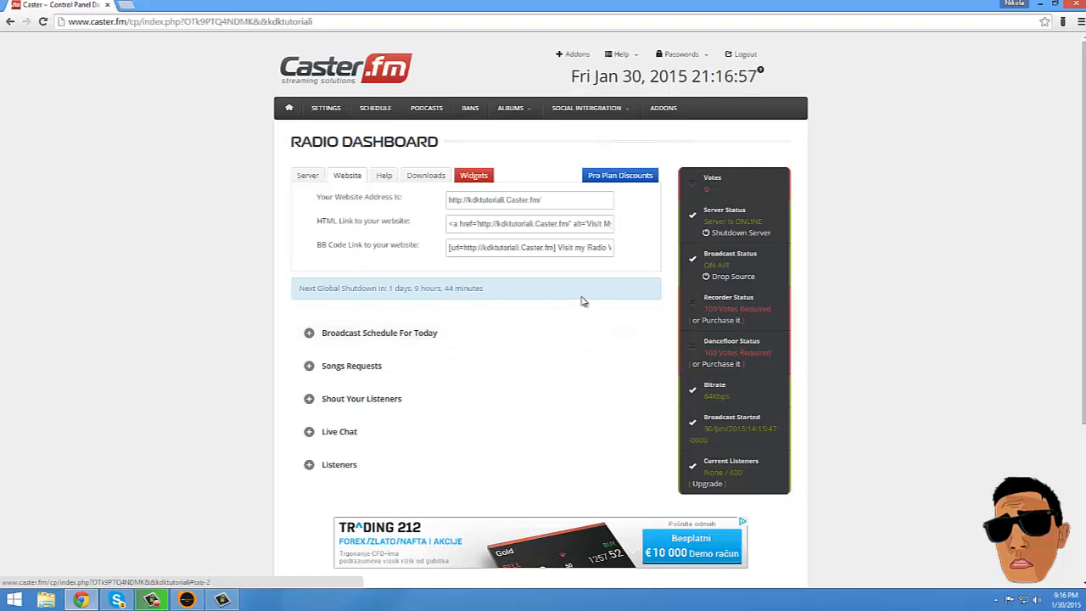
{"action": "left_click", "coordinate": [307, 176]}
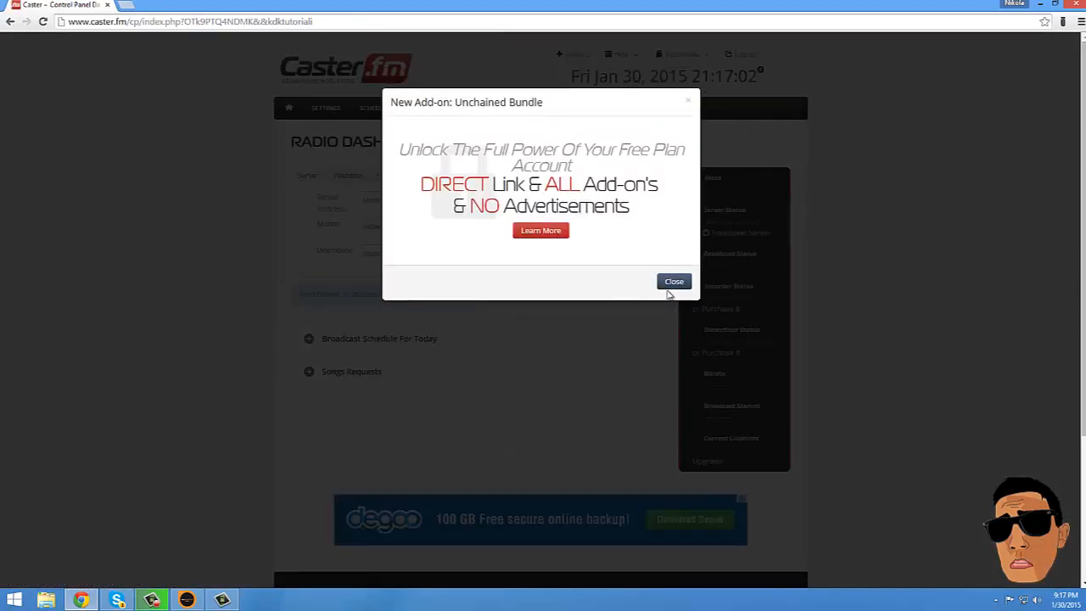
{"action": "left_click", "coordinate": [673, 282]}
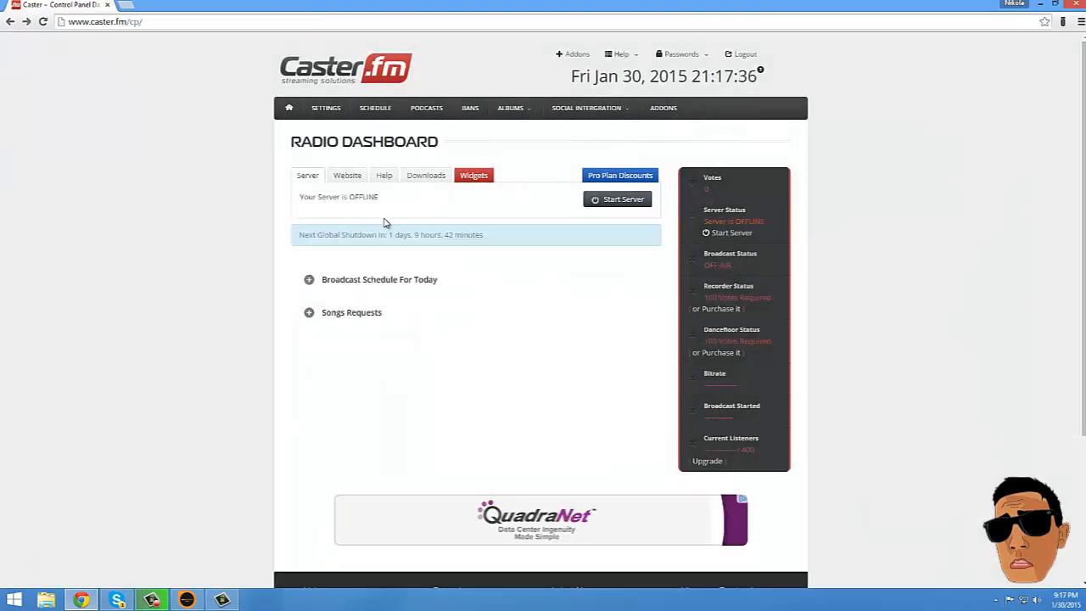
Open the Caster.fm settings and review the Radio Details fields, from the radio name down to the footer copyrights text.
{"action": "left_click", "coordinate": [338, 115]}
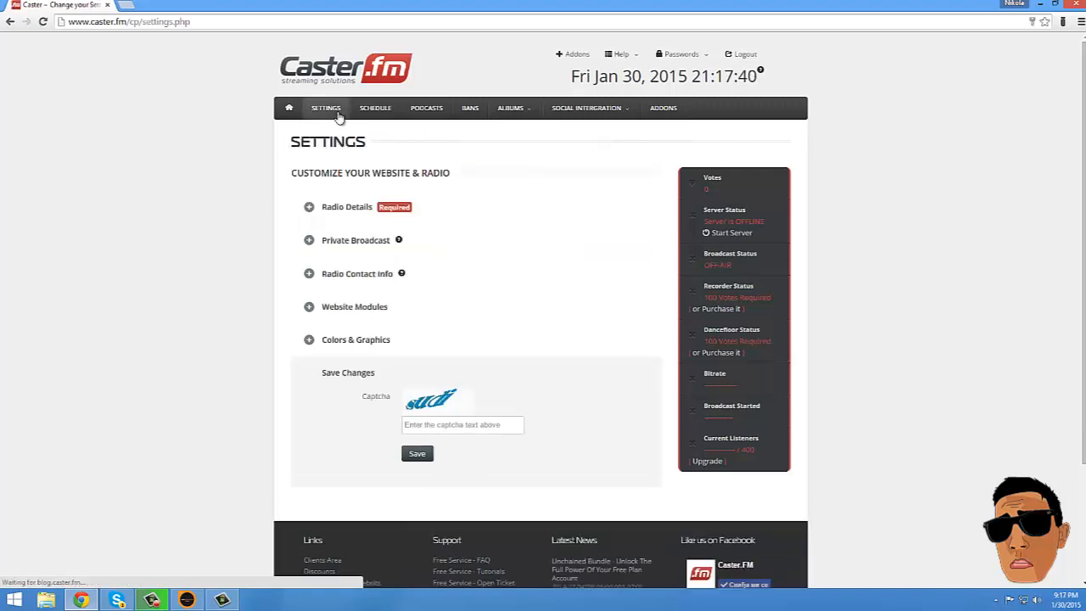
{"action": "left_click", "coordinate": [343, 211]}
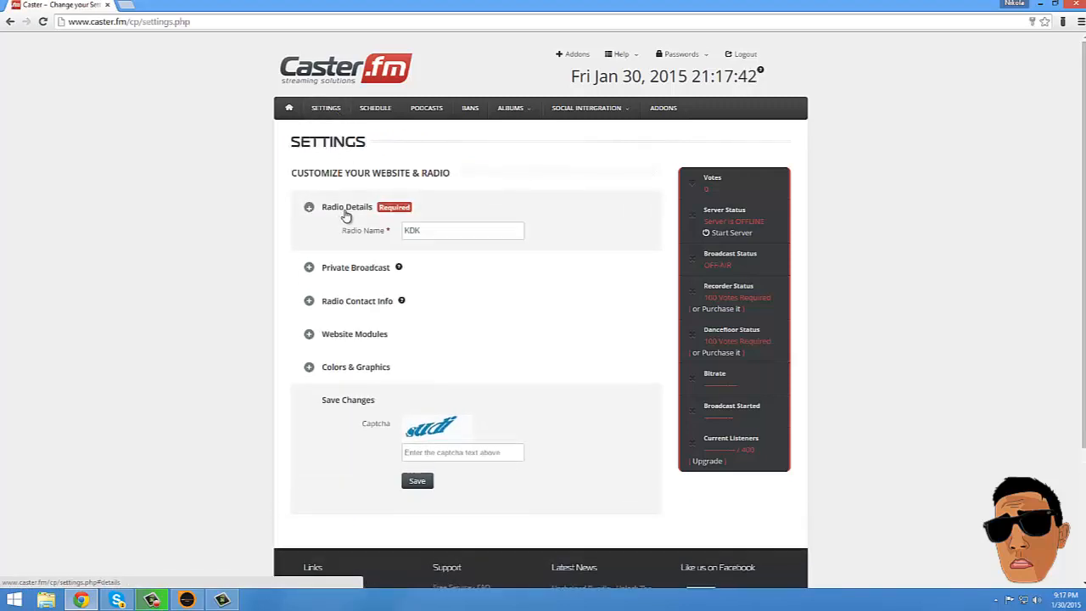
{"action": "scroll", "coordinate": [480, 289], "scroll_direction": "down", "scroll_amount": 4}
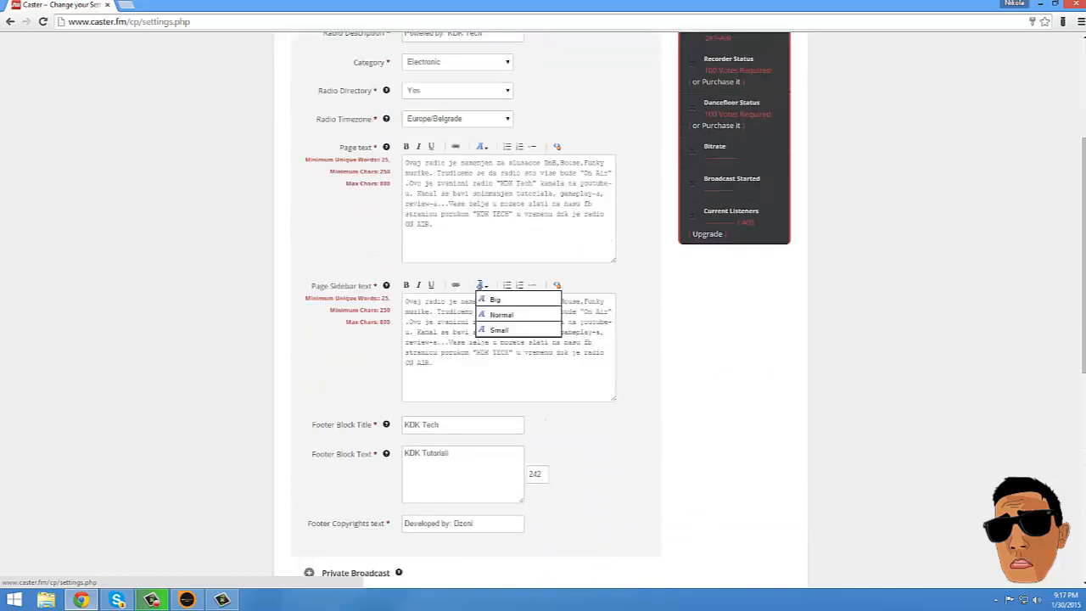
{"action": "scroll", "coordinate": [480, 285], "scroll_direction": "up", "scroll_amount": 1}
{"action": "scroll", "coordinate": [480, 285], "scroll_direction": "up", "scroll_amount": 1}
{"action": "scroll", "coordinate": [410, 331], "scroll_direction": "down", "scroll_amount": 4}
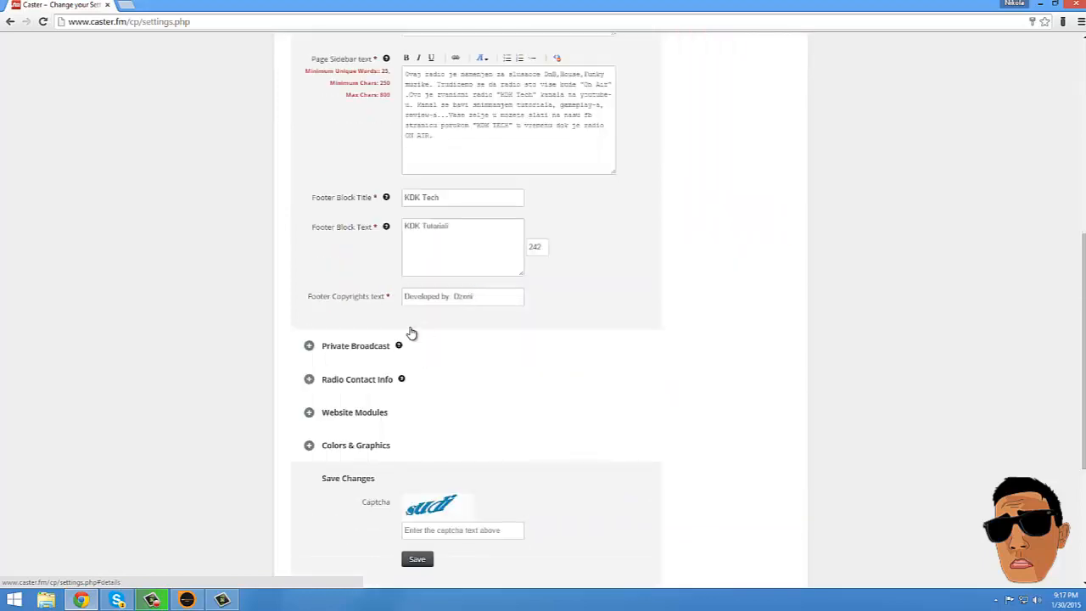
{"action": "scroll", "coordinate": [409, 338], "scroll_direction": "up", "scroll_amount": 1}
{"action": "scroll", "coordinate": [409, 337], "scroll_direction": "up", "scroll_amount": 5}
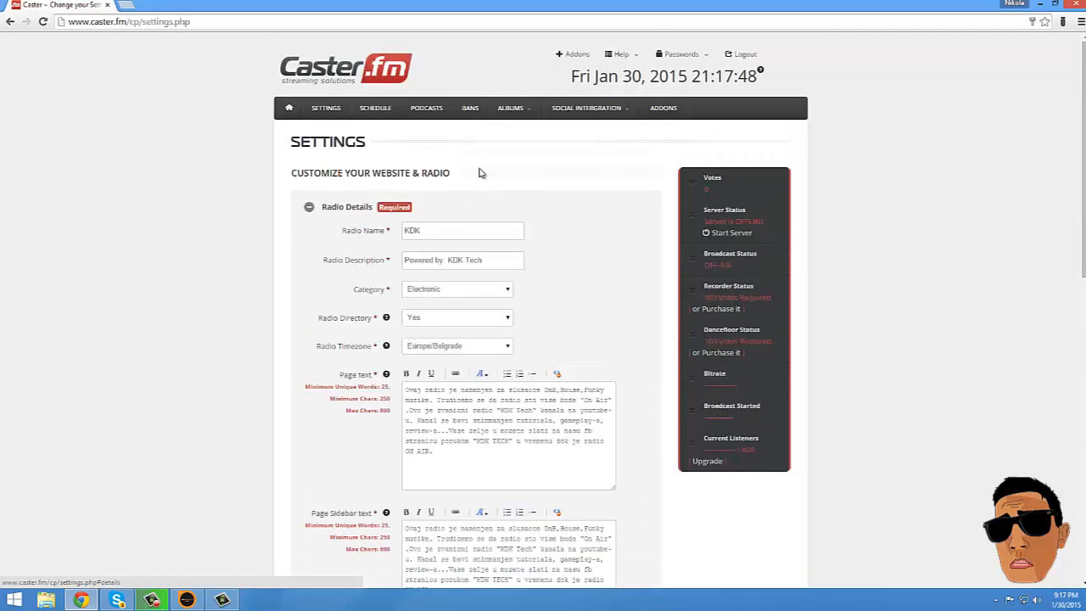
{"action": "scroll", "coordinate": [455, 351], "scroll_direction": "down", "scroll_amount": 6}
{"action": "scroll", "coordinate": [413, 272], "scroll_direction": "up", "scroll_amount": 6}
{"action": "scroll", "coordinate": [410, 264], "scroll_direction": "down", "scroll_amount": 6}
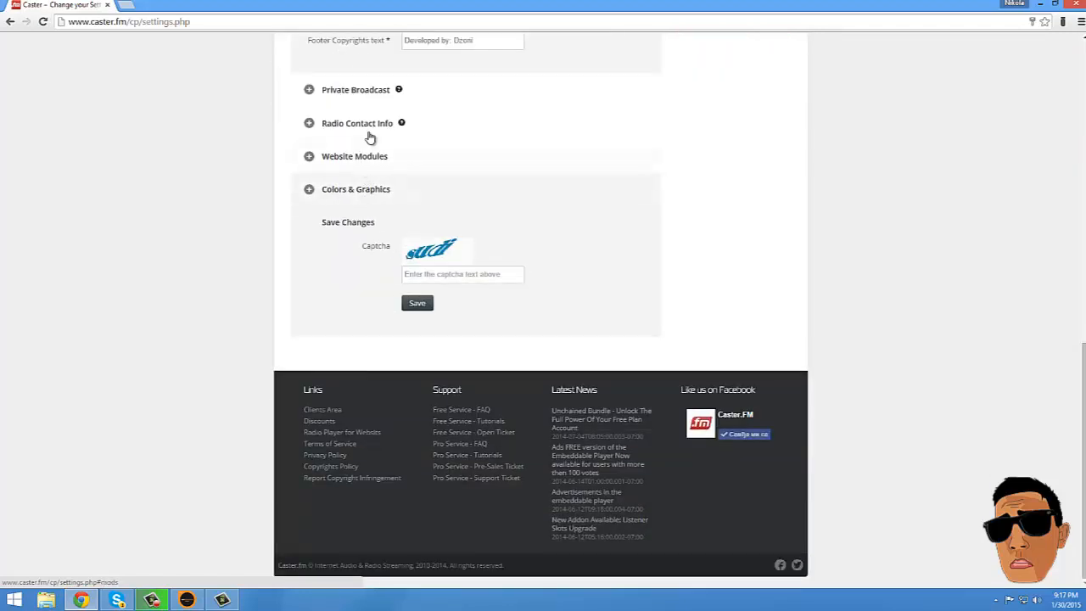
Expand the Colors & Graphics settings and review the background color, logo and side image options.
{"action": "left_click", "coordinate": [363, 189]}
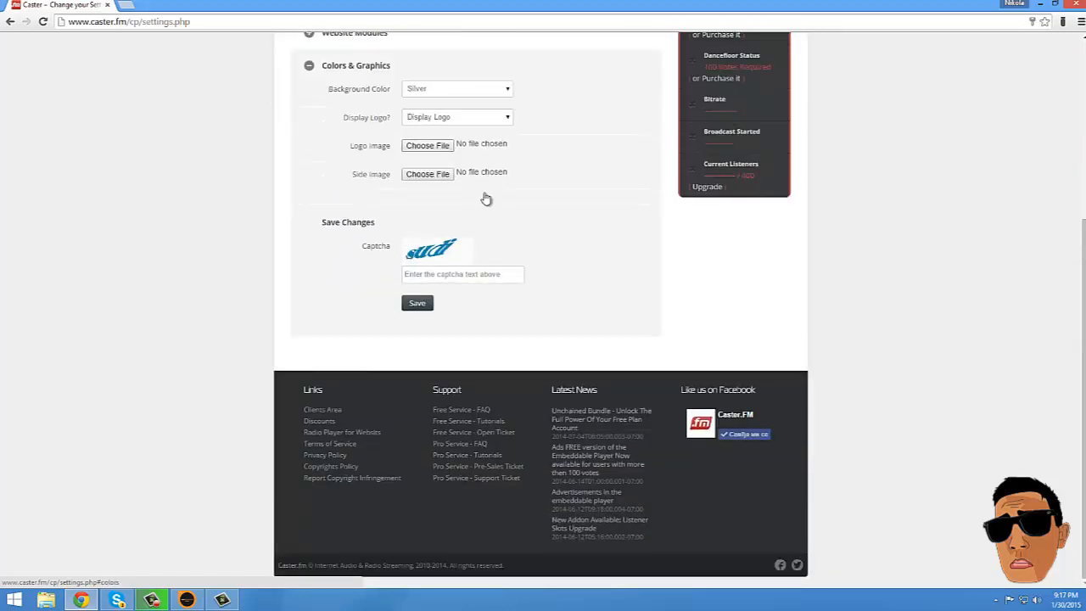
{"action": "scroll", "coordinate": [479, 208], "scroll_direction": "up", "scroll_amount": 3}
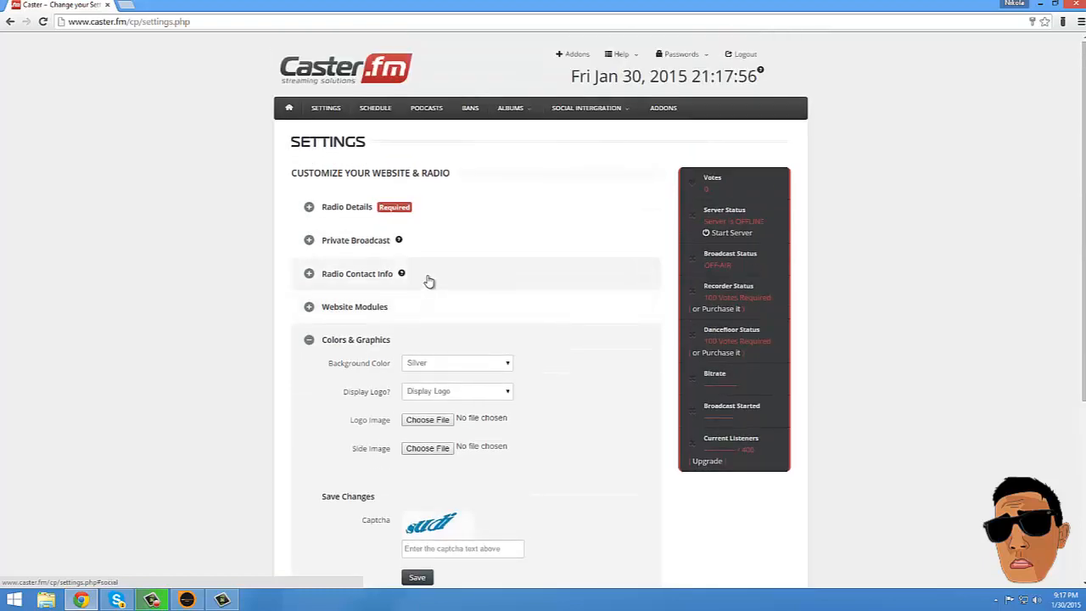
{"action": "scroll", "coordinate": [430, 282], "scroll_direction": "down", "scroll_amount": 1}
{"action": "scroll", "coordinate": [430, 281], "scroll_direction": "up", "scroll_amount": 1}
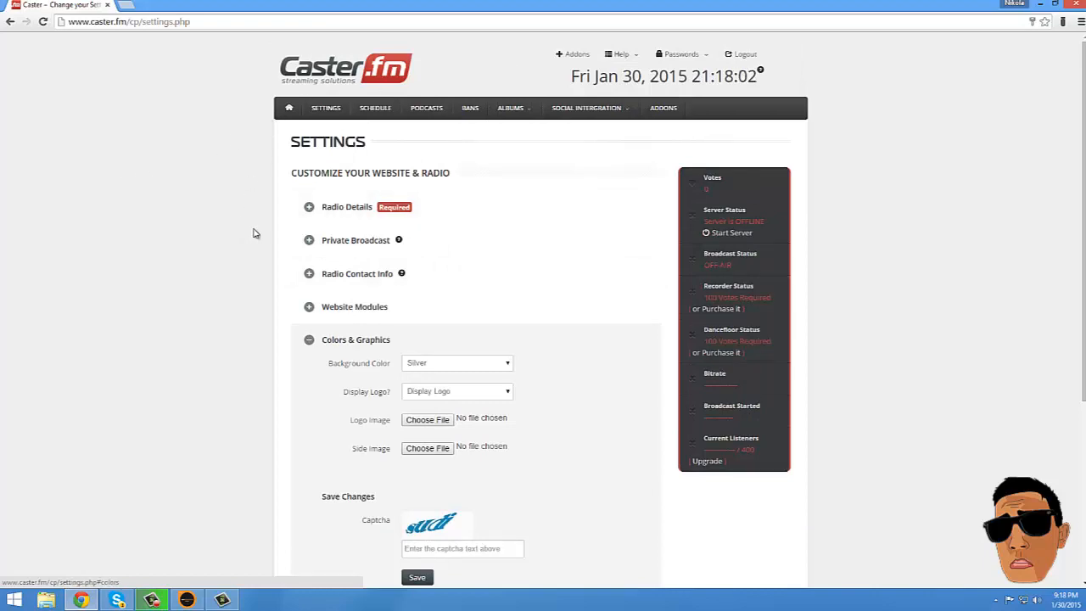
Switch back to SAM Broadcaster and minimize the Chrome window behind it.
{"action": "left_click", "coordinate": [187, 600]}
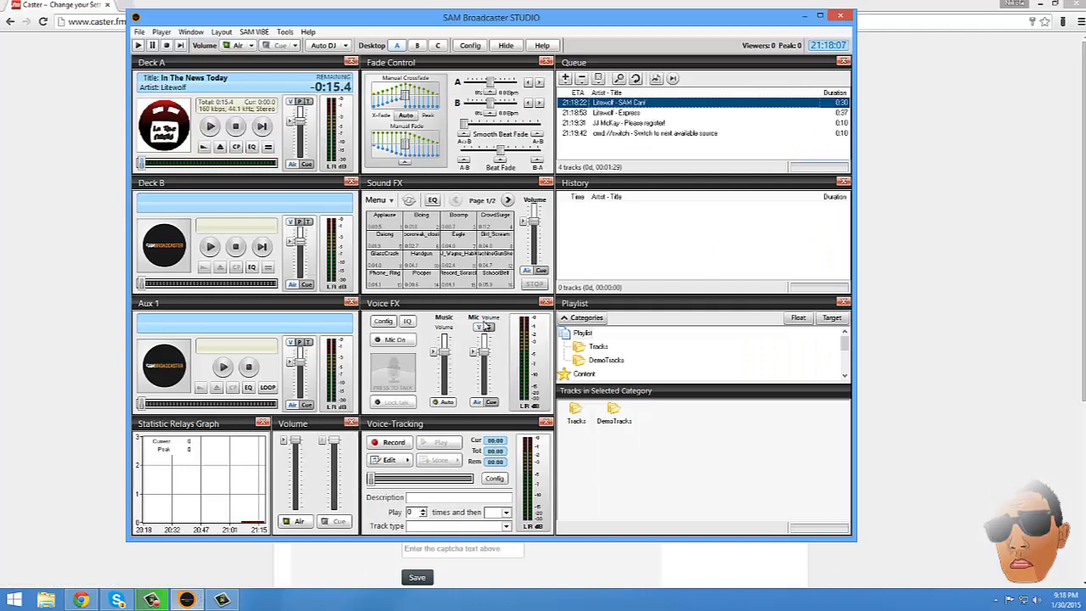
{"action": "left_click", "coordinate": [1039, 4]}
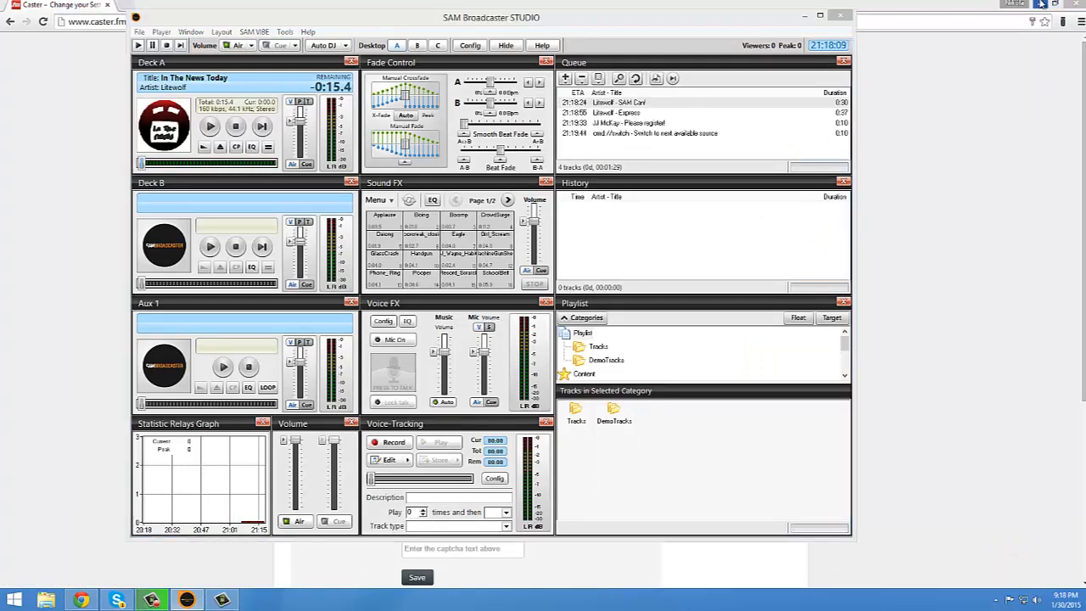